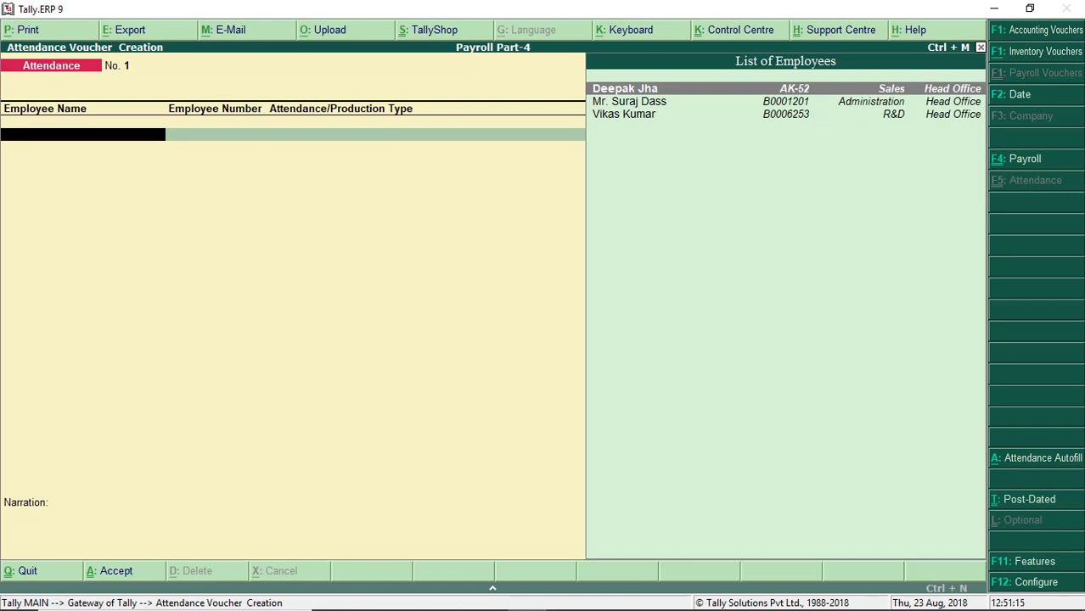
Step: Pick the first employee, return to Employee Name, and open Attendance Auto Fill with Alt+A
{"action": "key", "text": "Return"}
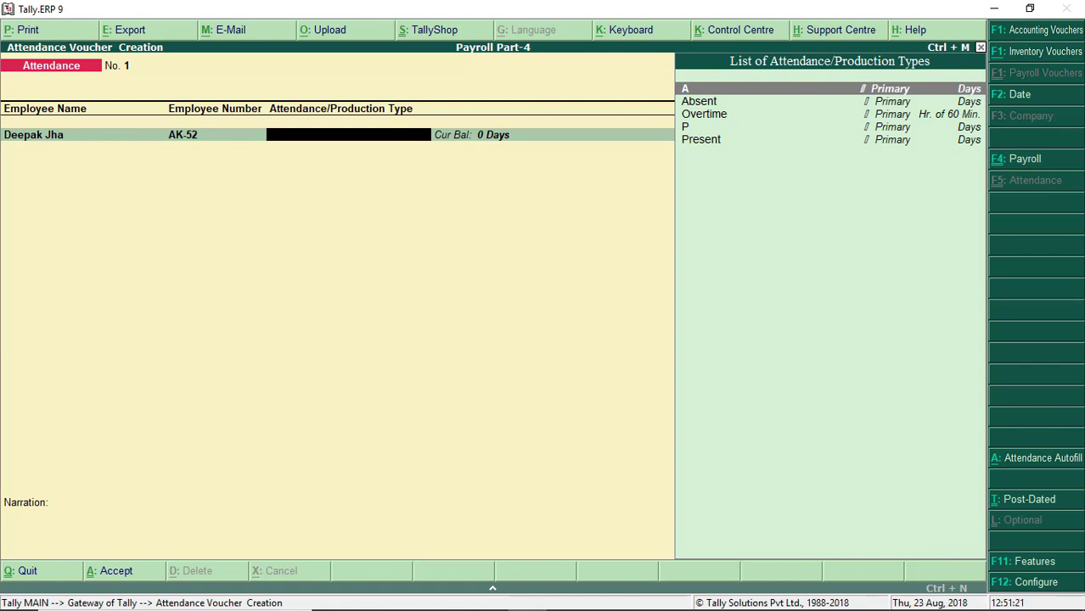
{"action": "key", "text": "BackSpace"}
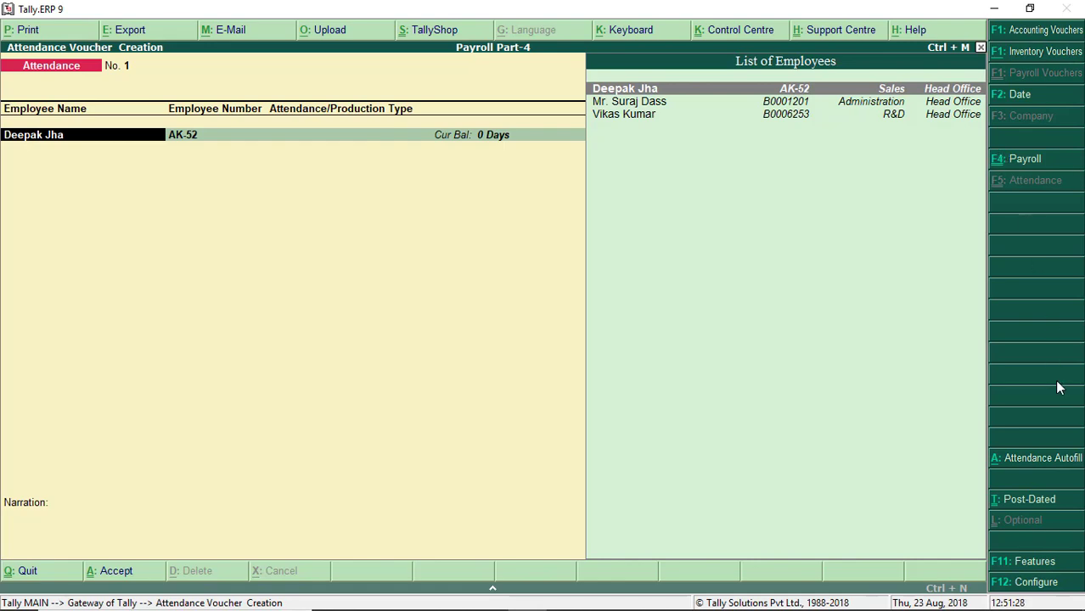
{"action": "key", "text": "alt+a"}
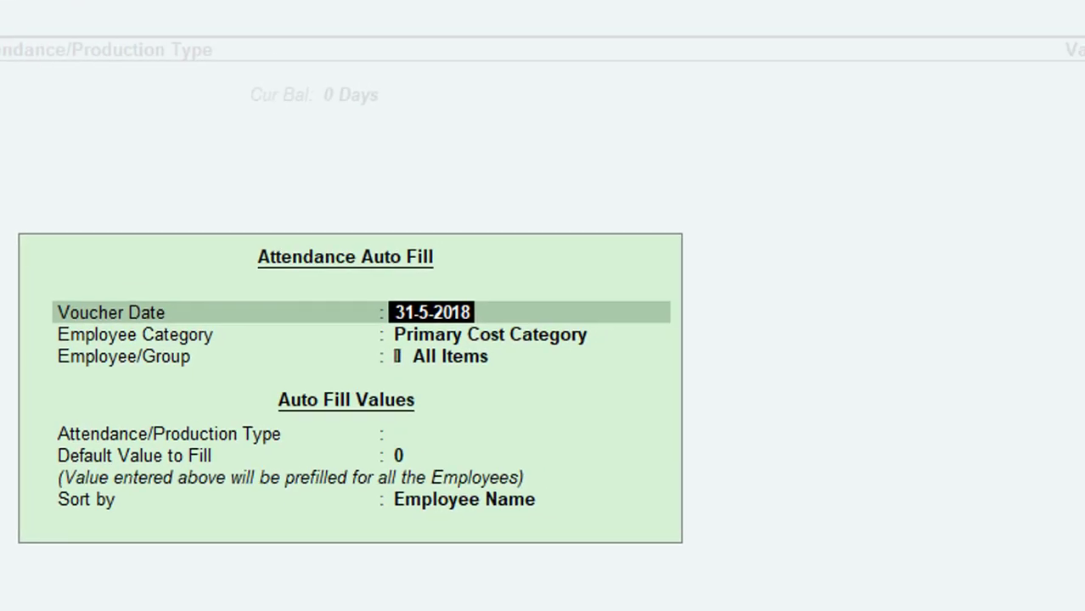
Step: Auto-fill Head Office, All Items attendance as Present for 31 days, sorted by employee name
{"action": "key", "text": "Return"}
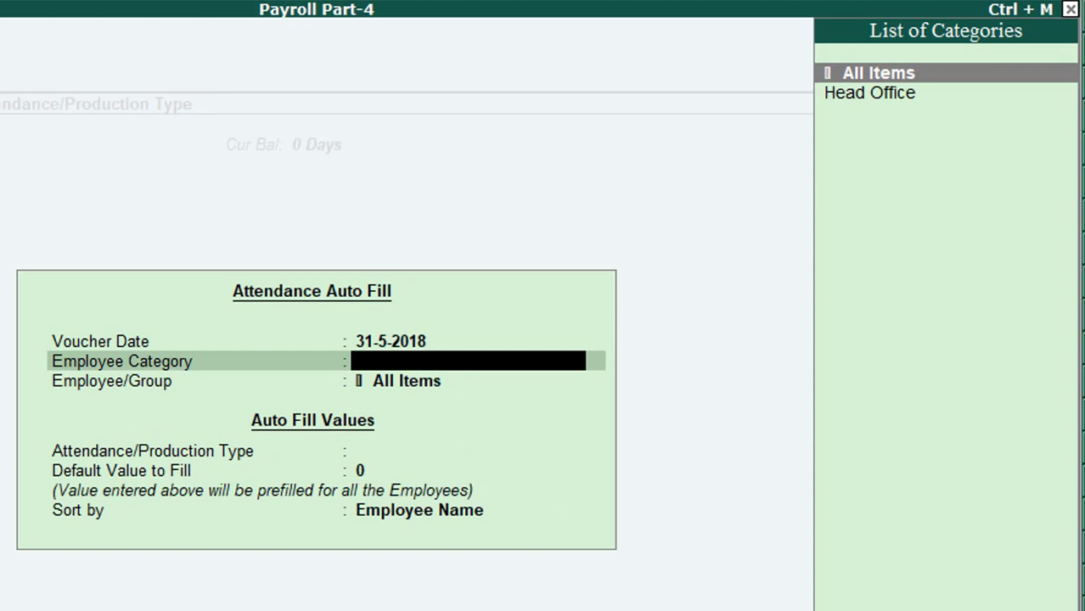
{"action": "key", "text": "Down"}
{"action": "key", "text": "Return"}
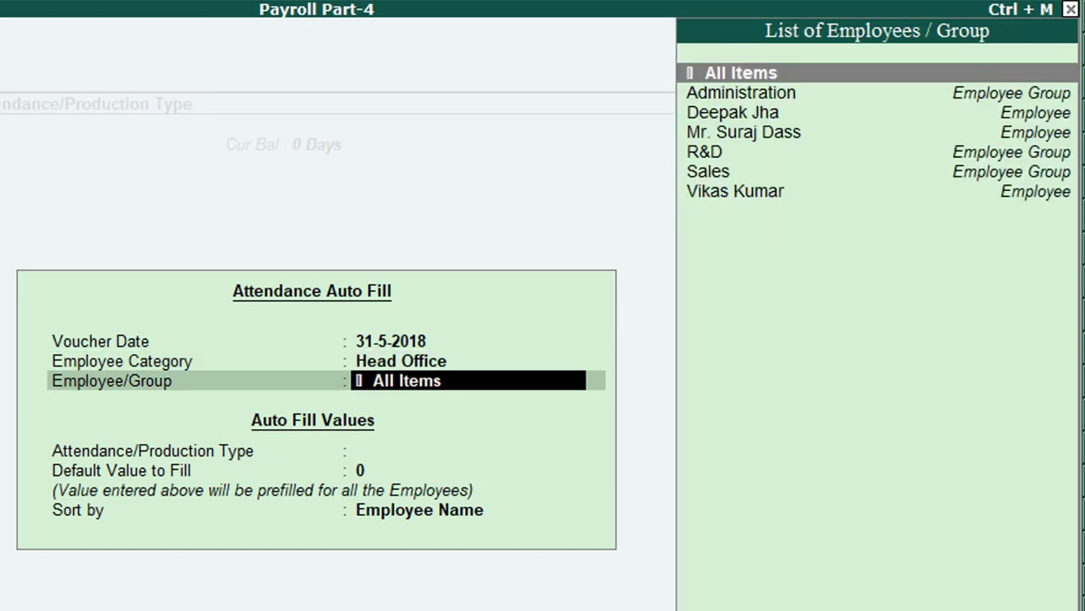
{"action": "key", "text": "Return"}
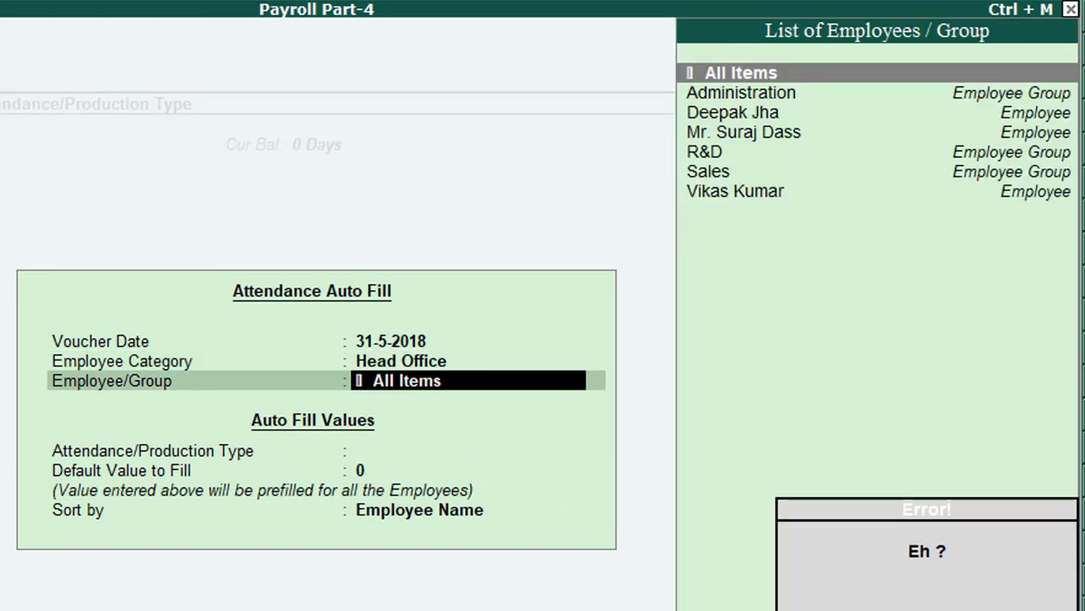
{"action": "key", "text": "Return"}
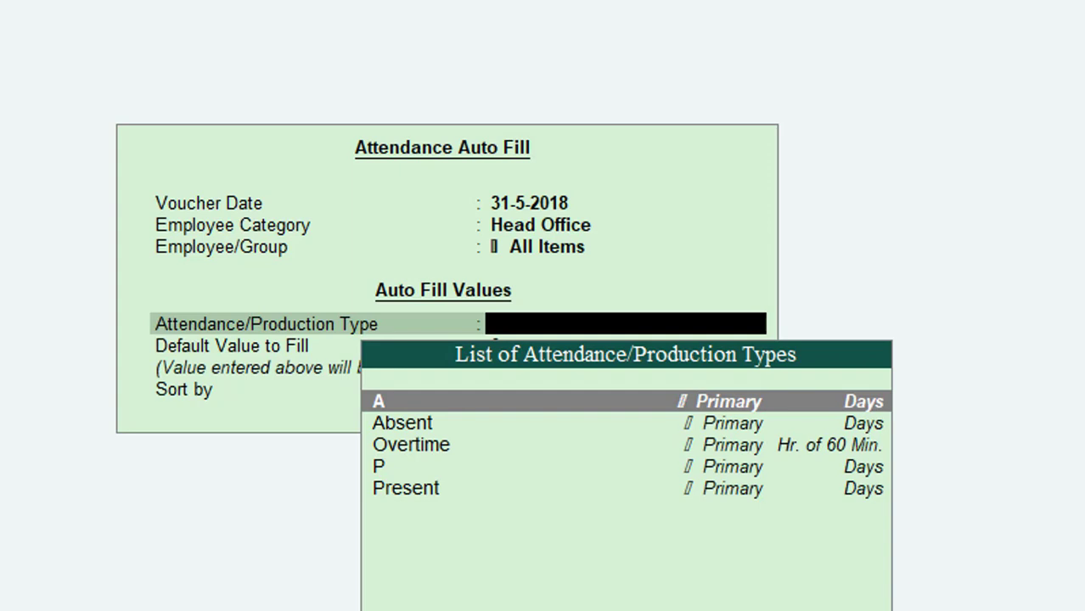
{"action": "key", "text": "Down"}
{"action": "key", "text": "Down"}
{"action": "key", "text": "Down"}
{"action": "key", "text": "Down"}
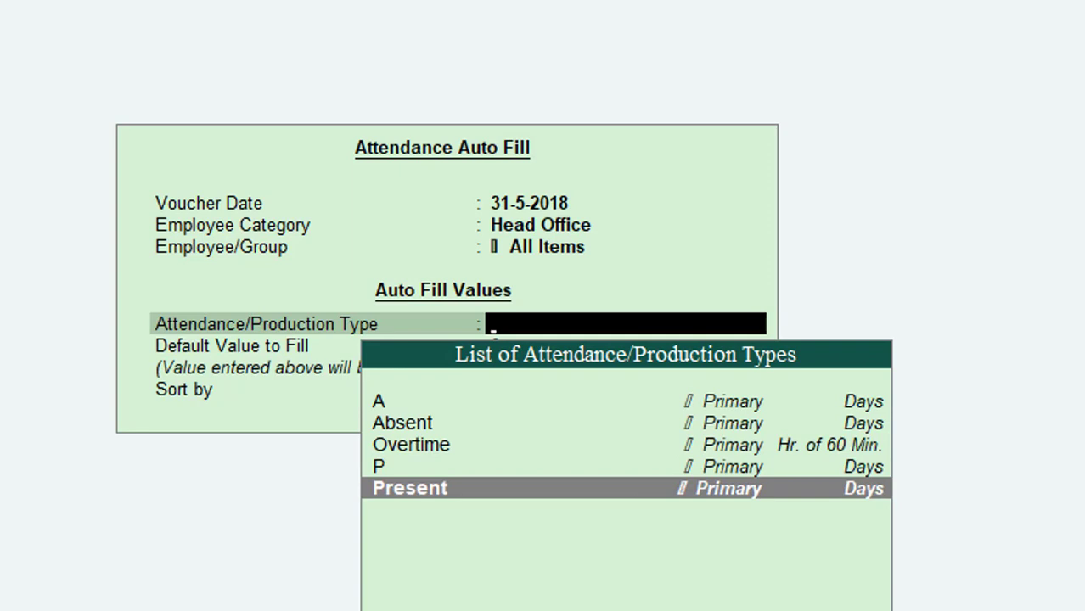
{"action": "key", "text": "Return"}
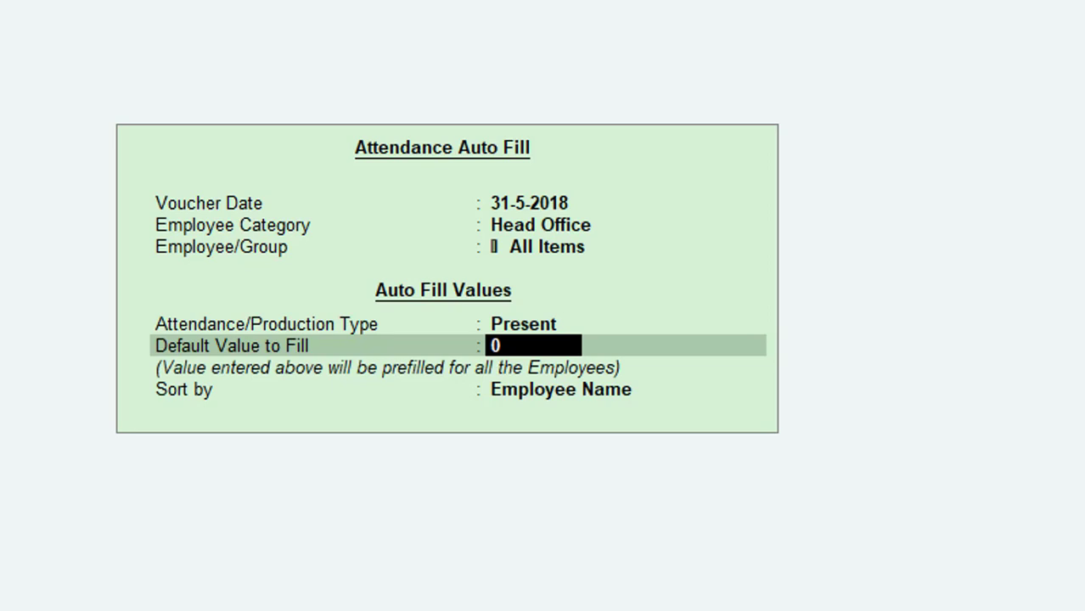
{"action": "type", "text": "31"}
{"action": "key", "text": "Return"}
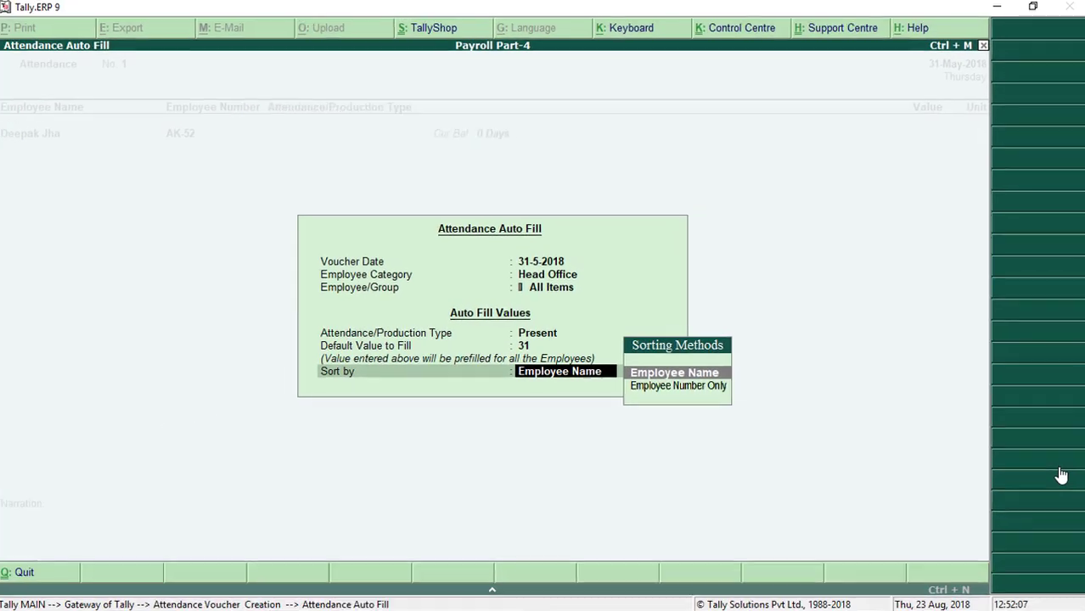
{"action": "key", "text": "Return"}
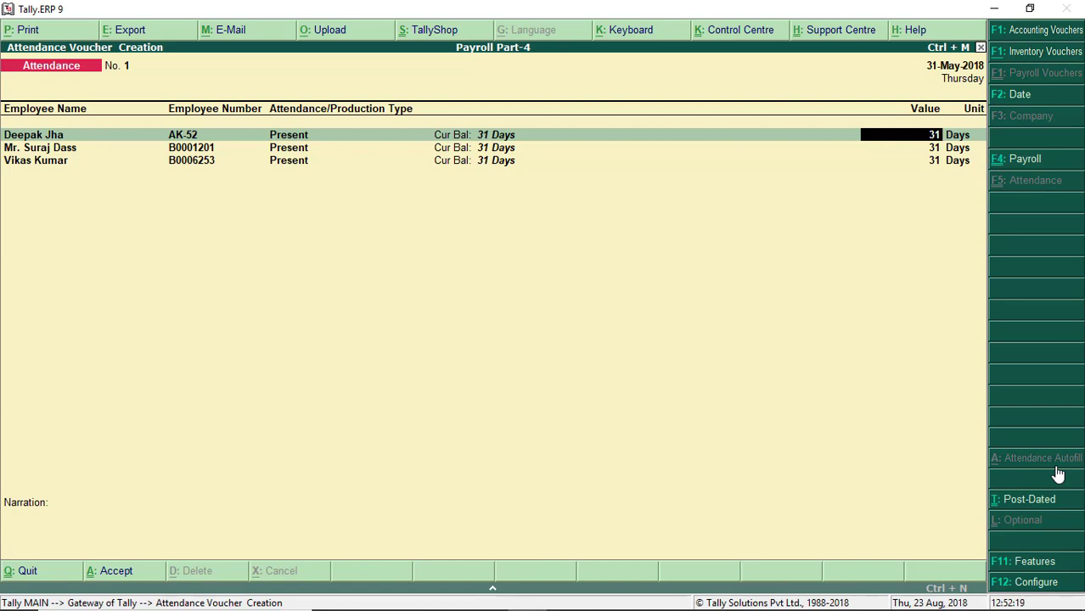
Step: Set the three employees' present days to 29, 30 and 31
{"action": "type", "text": "29"}
{"action": "key", "text": "Return"}
{"action": "type", "text": "30"}
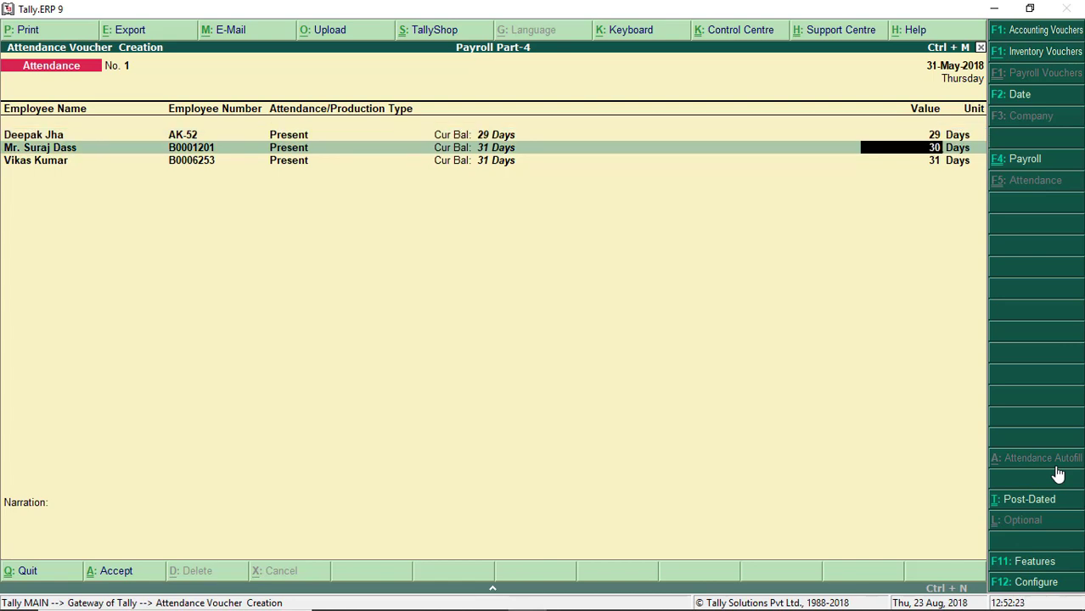
{"action": "key", "text": "Return"}
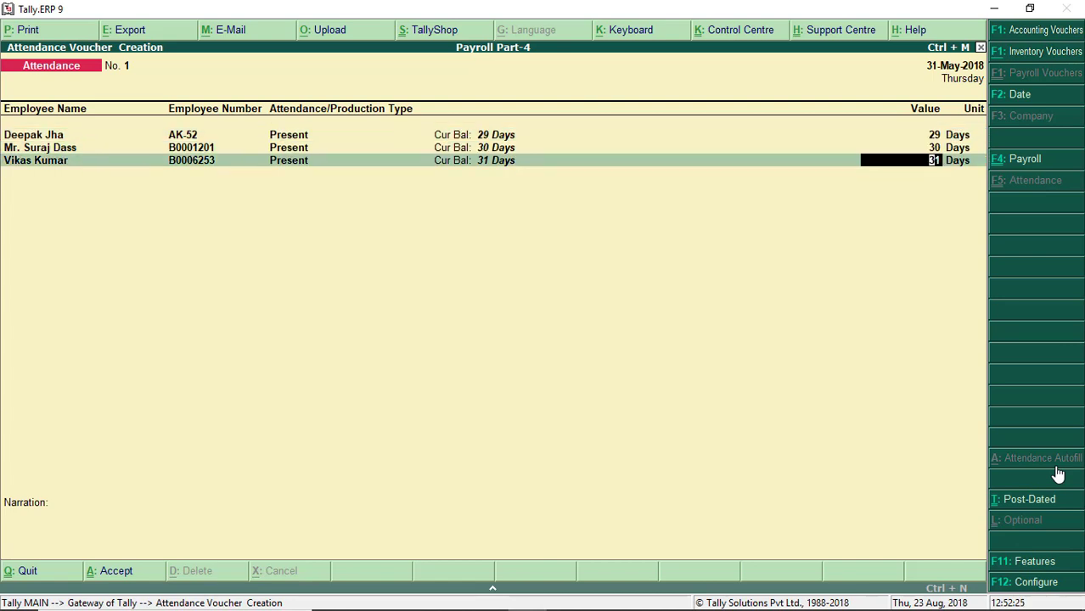
{"action": "key", "text": "Return"}
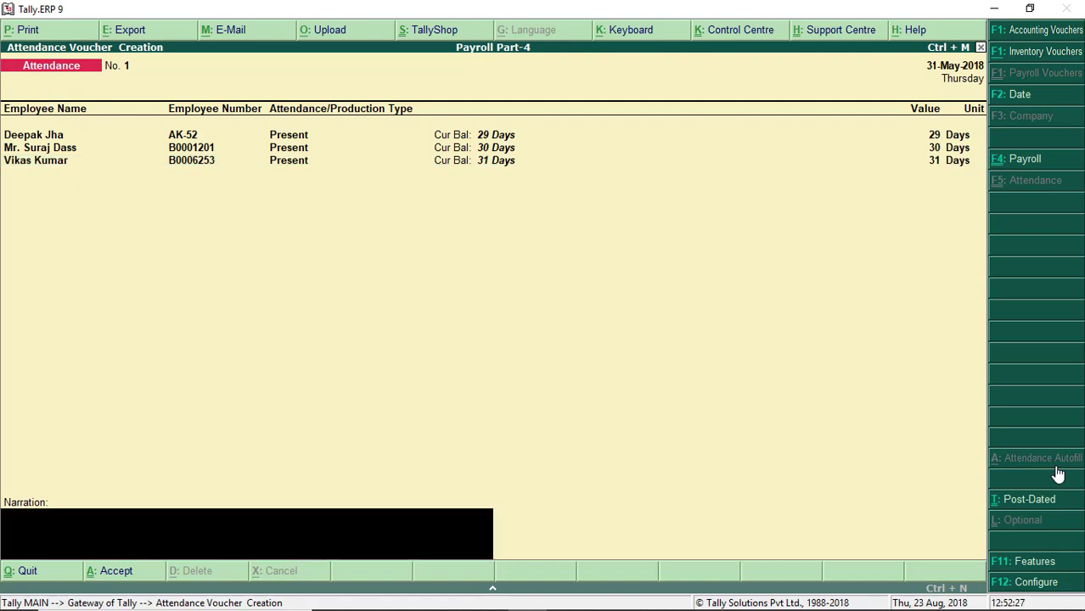
Step: Add the narration 'Being attendance month of May,2018' and save the voucher
{"action": "type", "text": "Being attenc"}
{"action": "key", "text": "BackSpace"}
{"action": "type", "text": "dance month"}
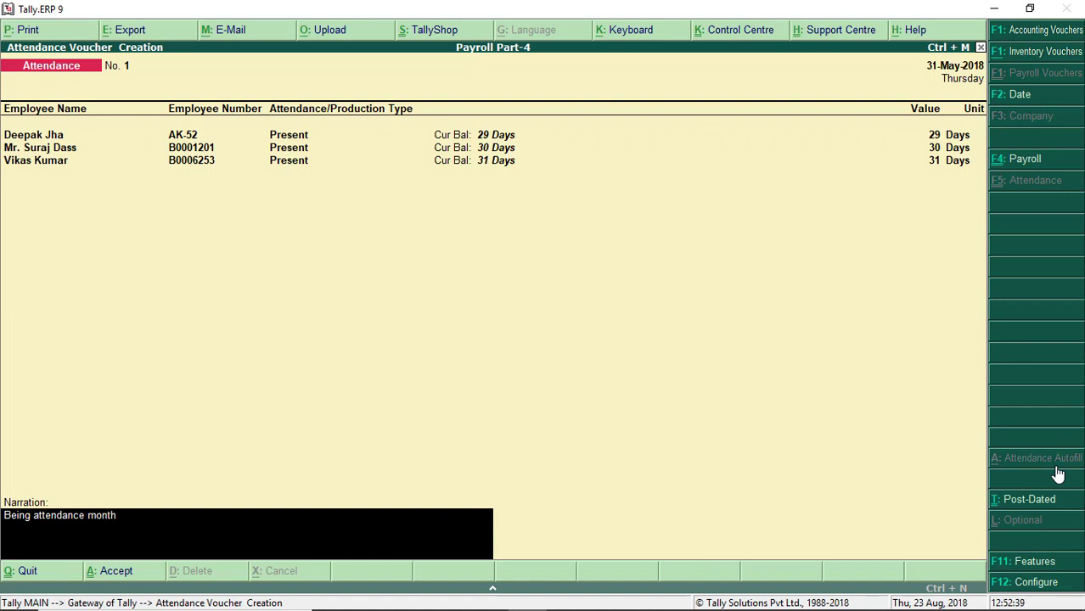
{"action": "type", "text": " of May,2018"}
{"action": "key", "text": "Return"}
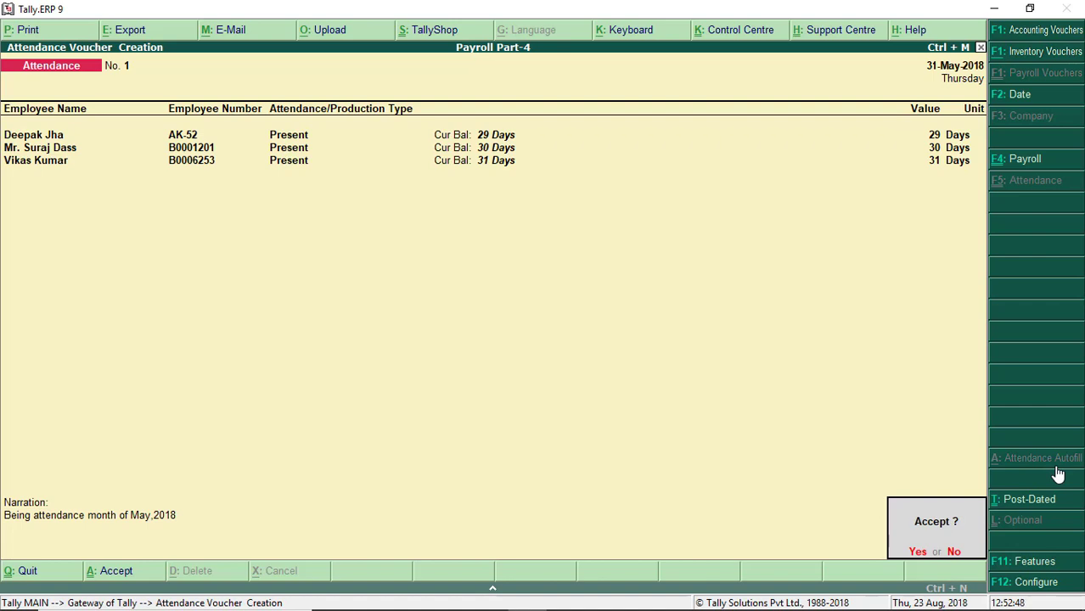
{"action": "key", "text": "Return"}
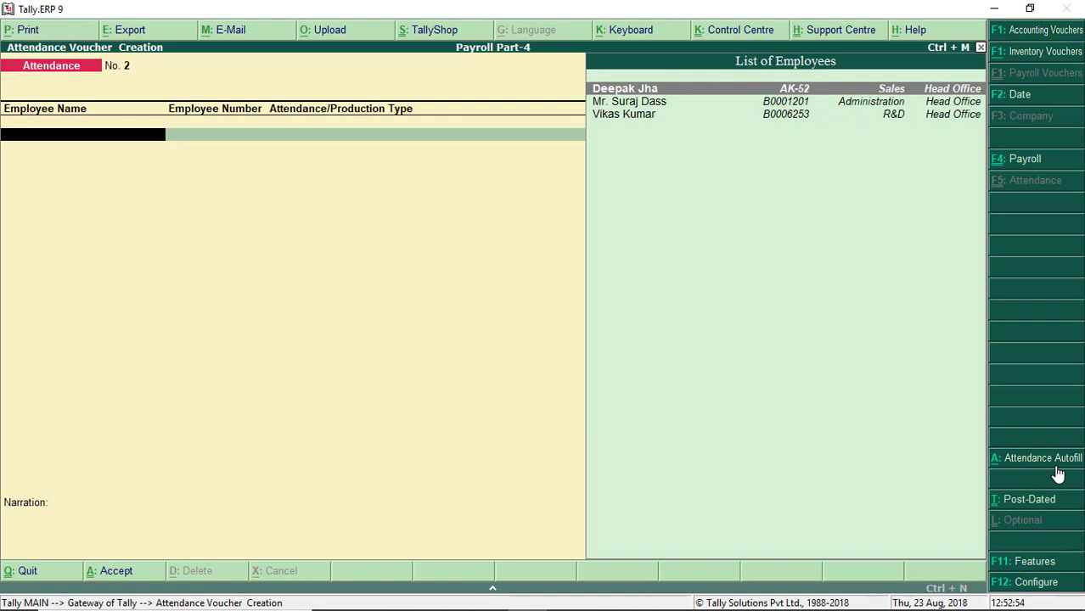
Step: Auto-fill Overtime for Head Office, All Items employees with a default value of 0
{"action": "left_click", "coordinate": [1055, 469]}
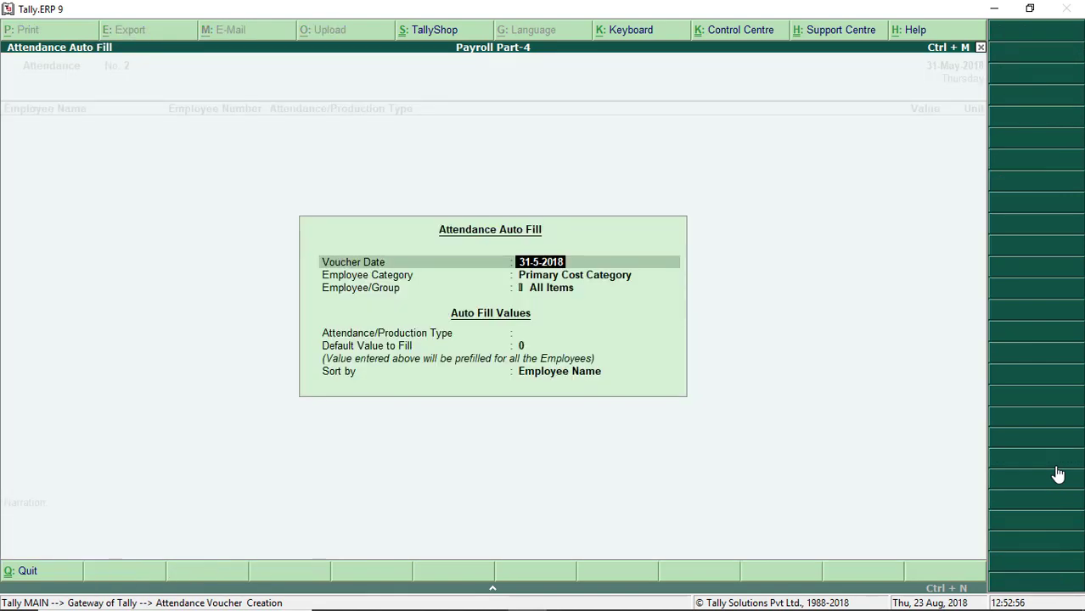
{"action": "key", "text": "Return"}
{"action": "key", "text": "Down"}
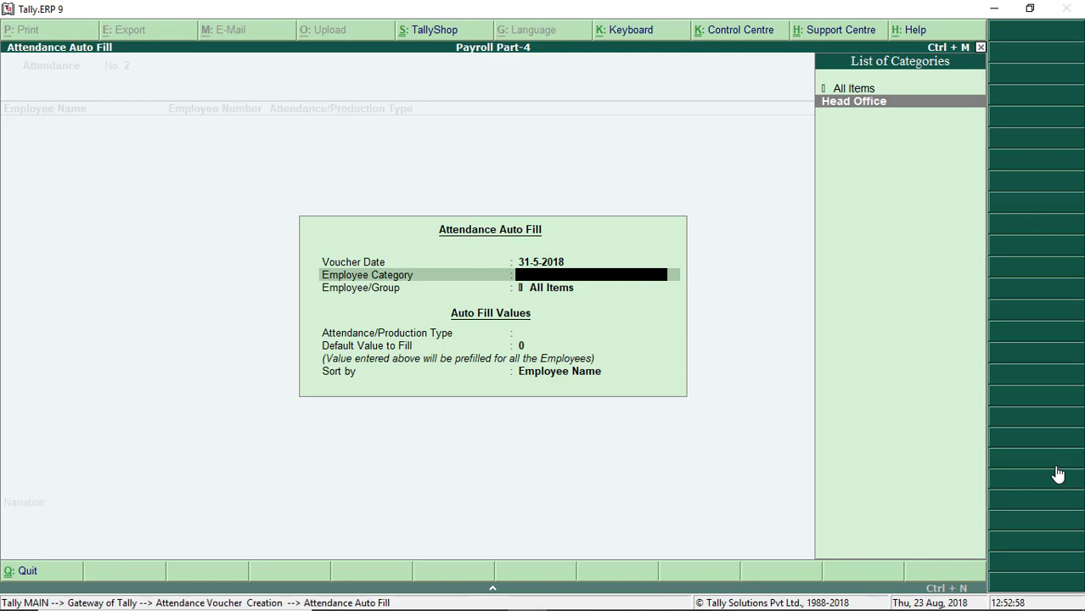
{"action": "key", "text": "Return"}
{"action": "key", "text": "Return"}
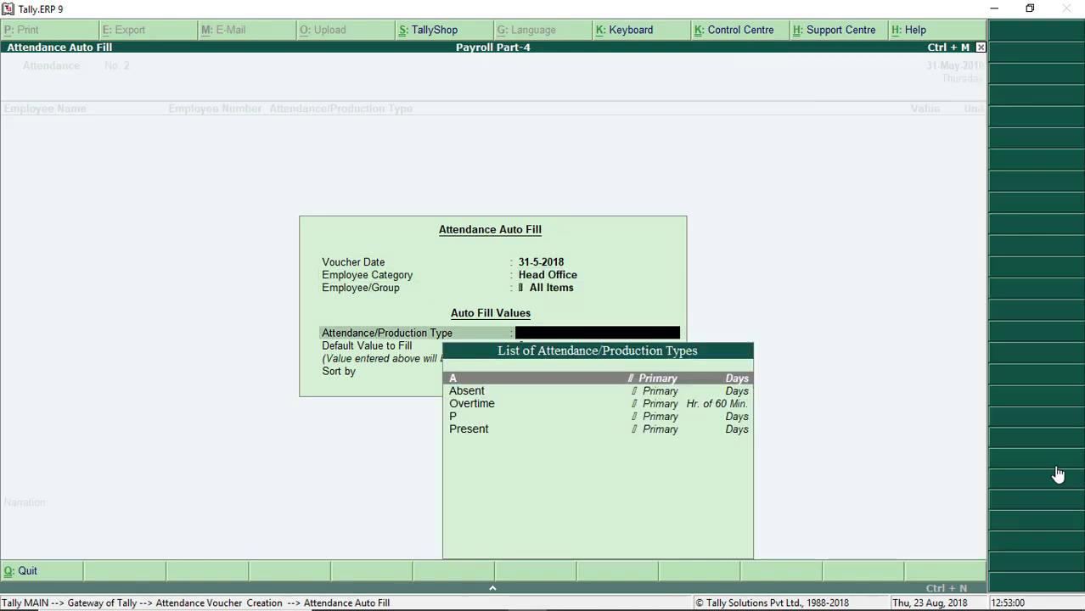
{"action": "key", "text": "Down"}
{"action": "key", "text": "Down"}
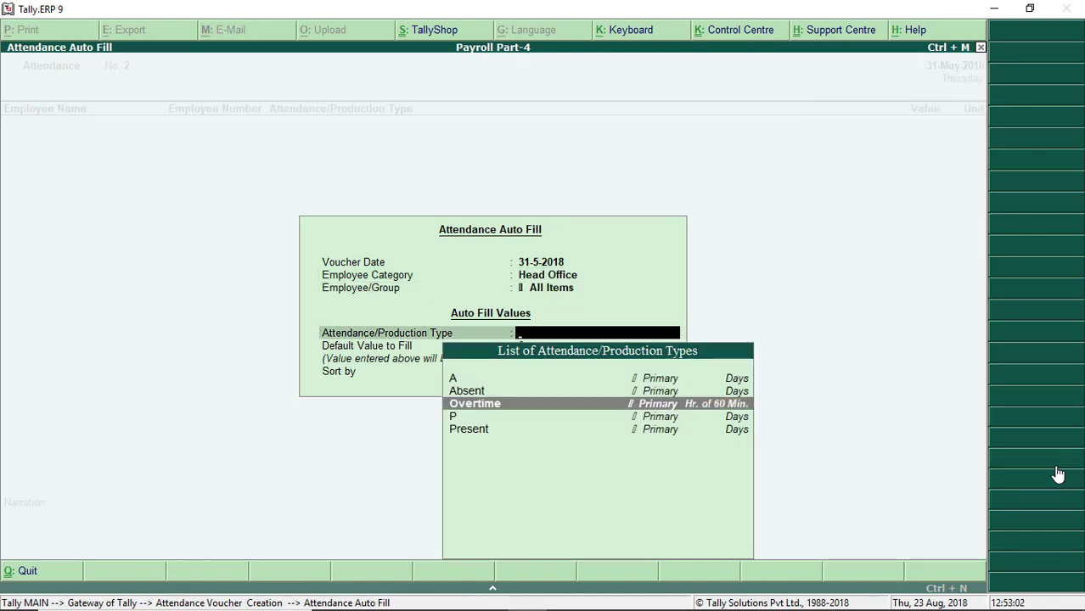
{"action": "key", "text": "Return"}
{"action": "type", "text": "31"}
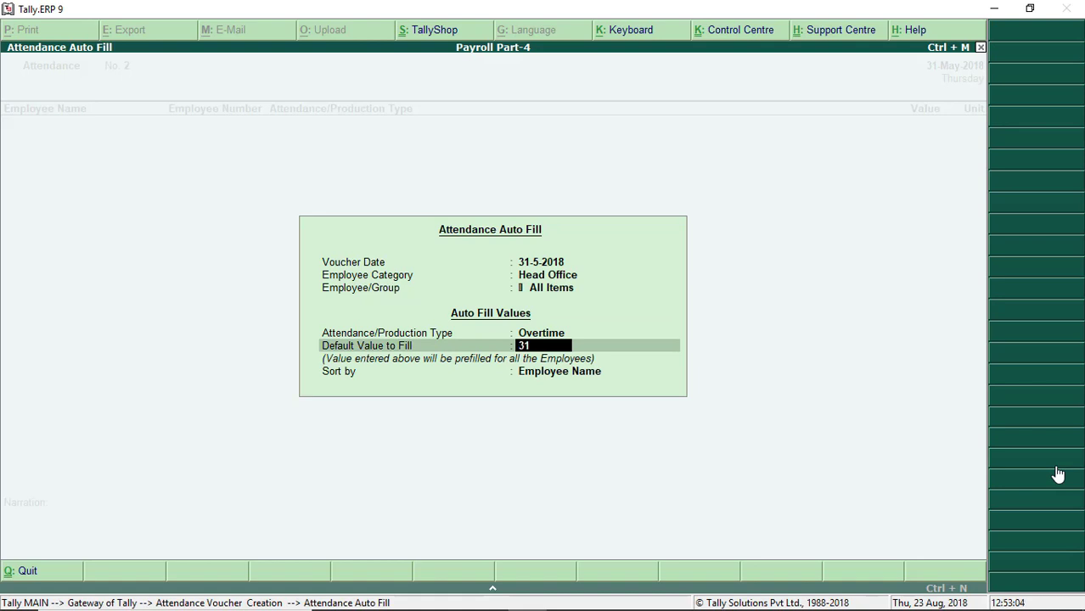
{"action": "key", "text": "BackSpace"}
{"action": "key", "text": "BackSpace"}
{"action": "type", "text": "0"}
{"action": "key", "text": "Return"}
{"action": "key", "text": "Return"}
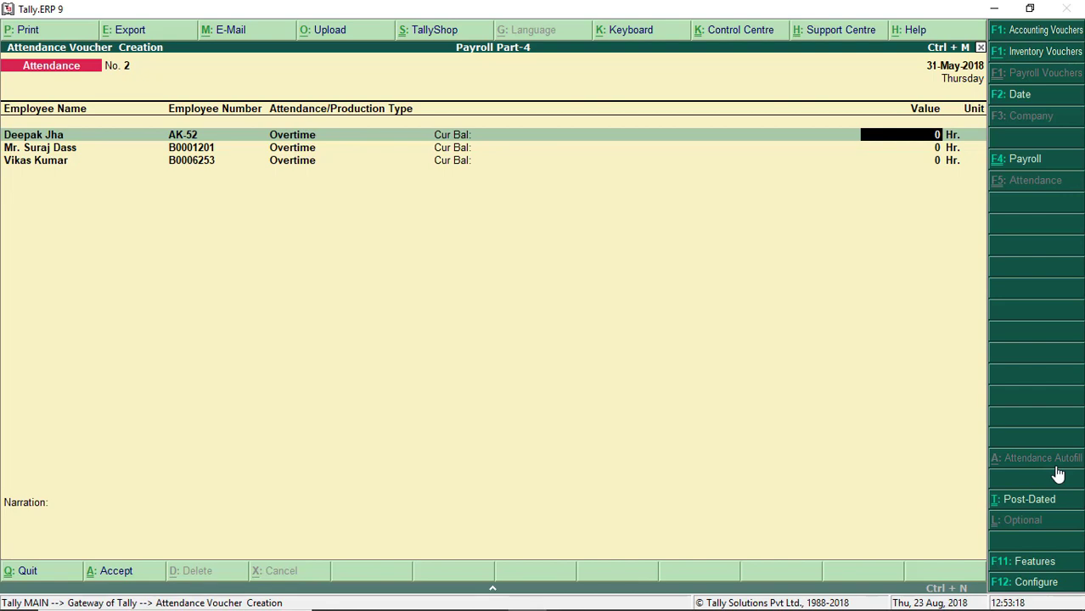
Step: Enter overtime hours of 8, 6 and 4 for the three employees
{"action": "type", "text": "8"}
{"action": "key", "text": "Return"}
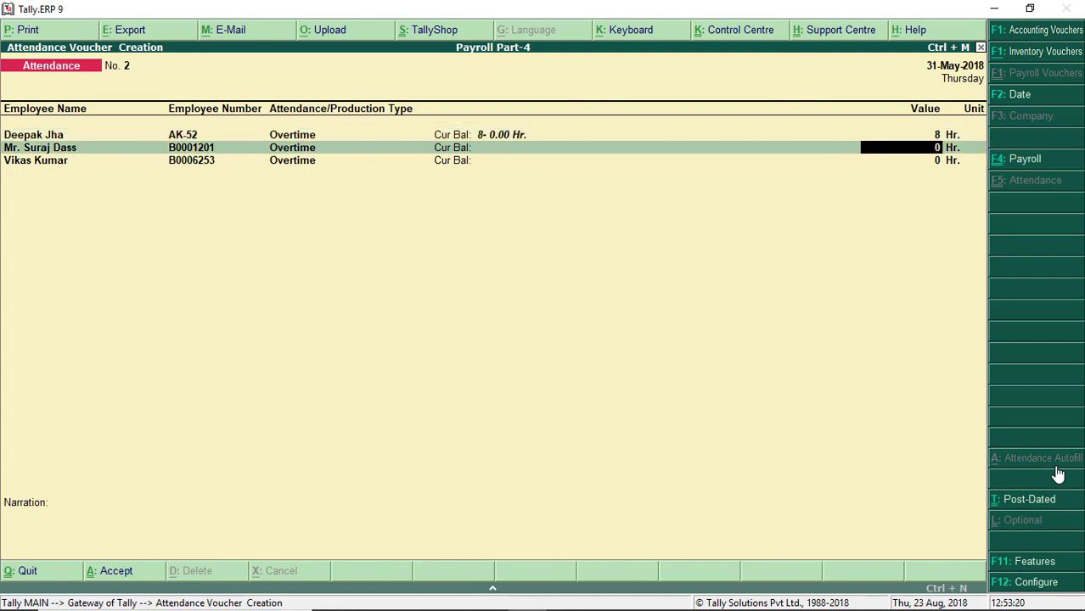
{"action": "type", "text": "6"}
{"action": "key", "text": "Return"}
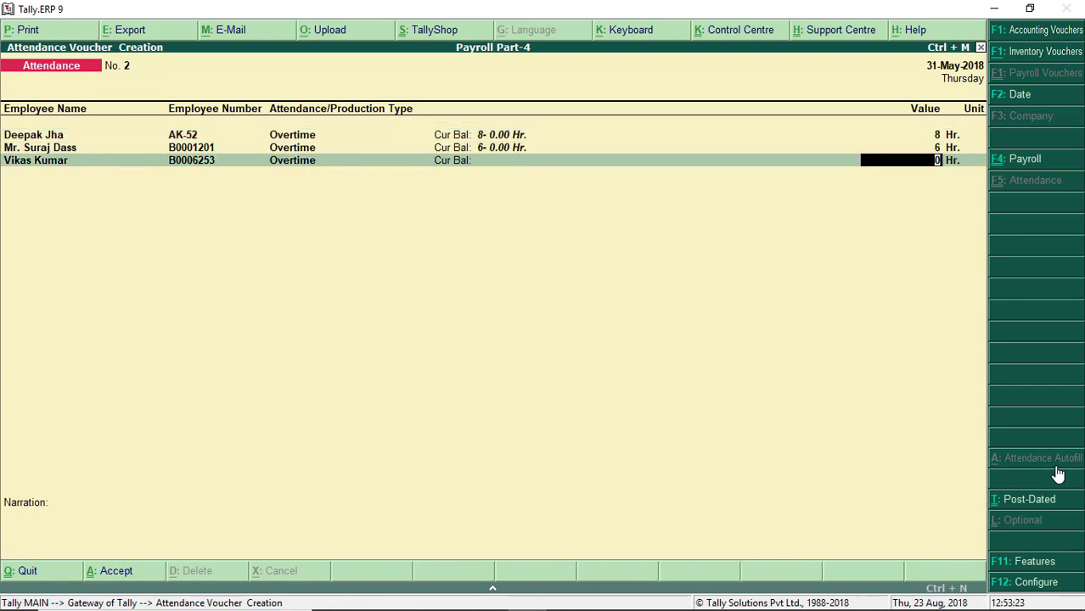
{"action": "type", "text": "4"}
{"action": "key", "text": "Return"}
{"action": "key", "text": "Return"}
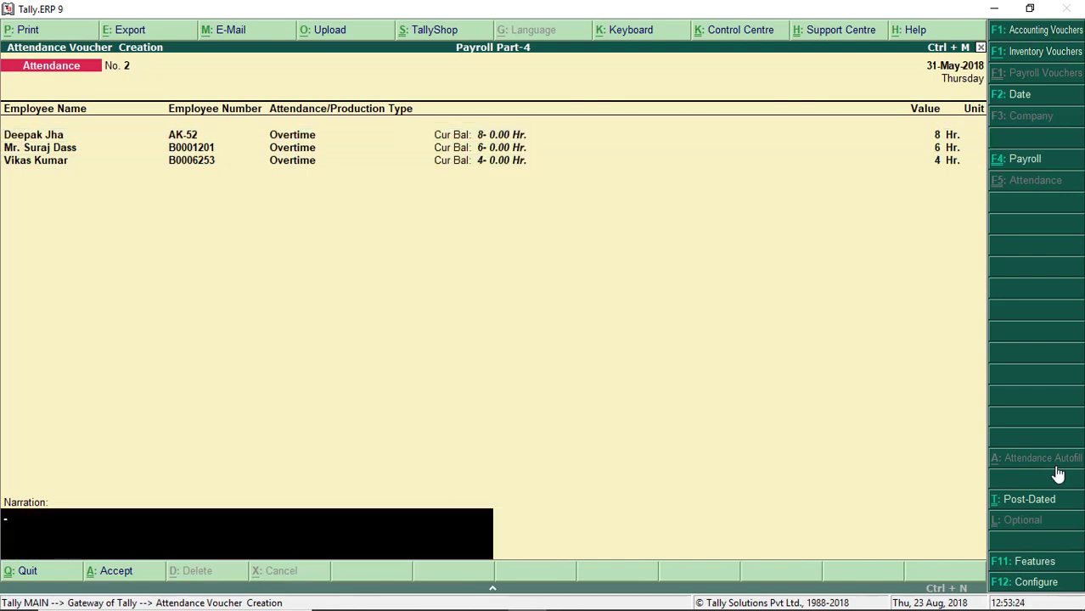
Step: Add the narration 'Being overtime month of May,2018' and save the voucher
{"action": "type", "text": "Being overtime mo"}
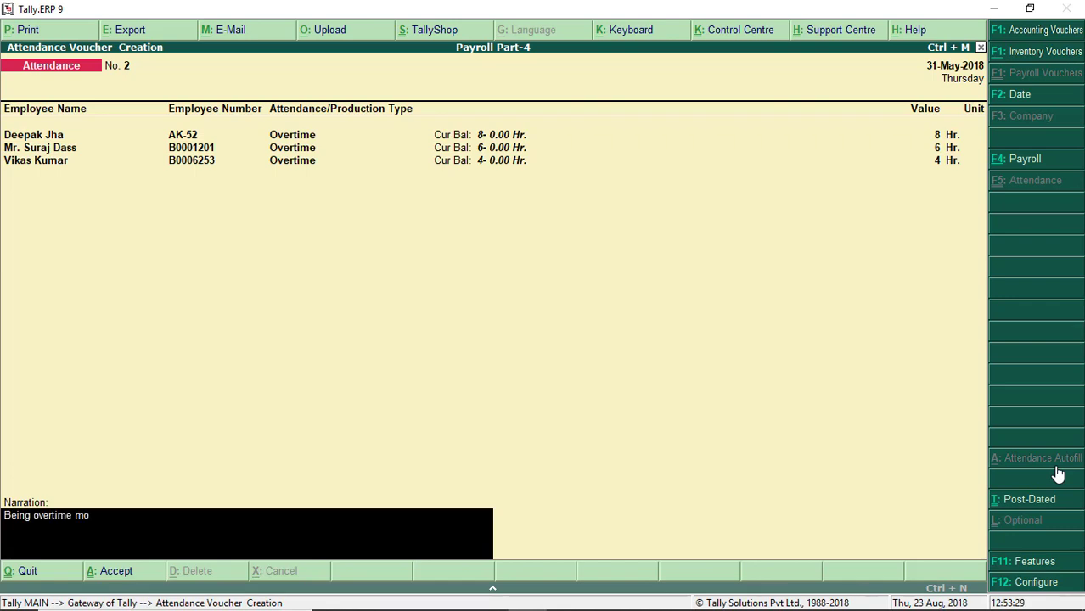
{"action": "type", "text": "nth of May,2018"}
{"action": "key", "text": "Return"}
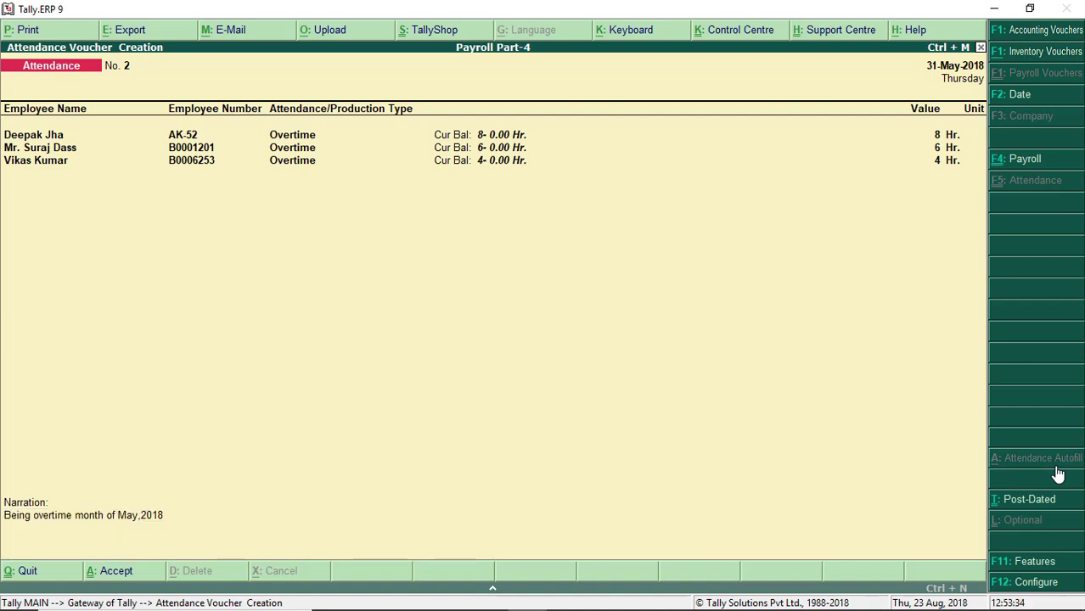
{"action": "key", "text": "Return"}
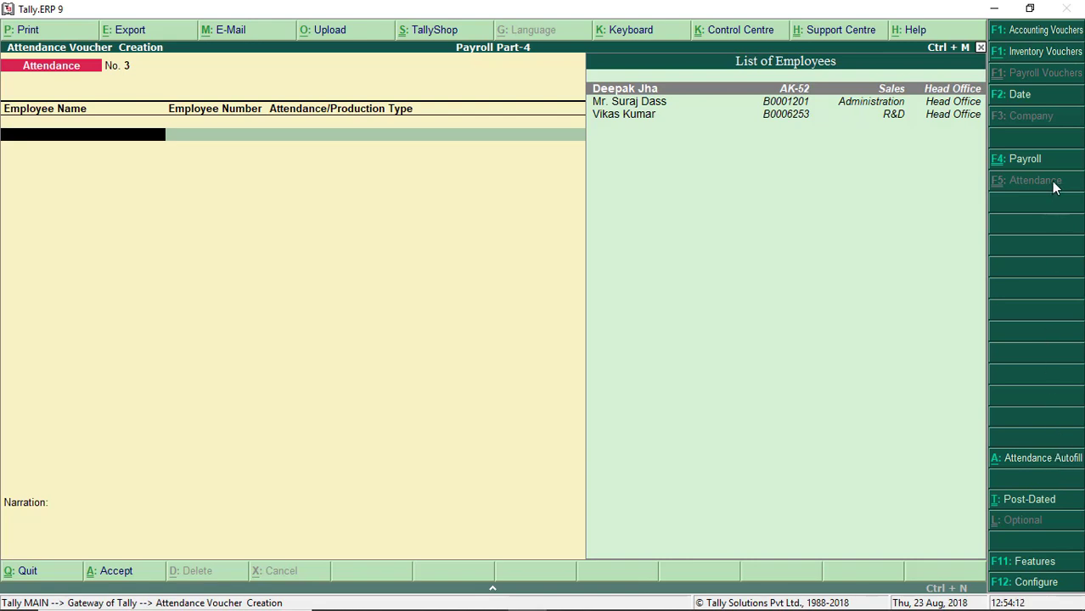
Step: Switch to a Payroll voucher and autofill Salary for 1-5-2018 to 31-5-2018
{"action": "key", "text": "F4"}
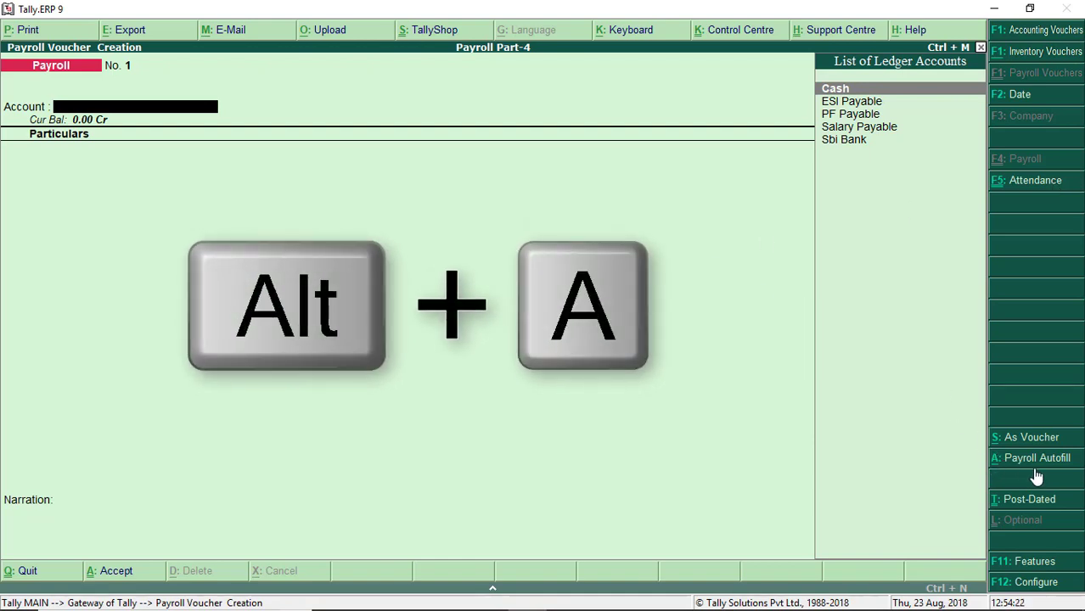
{"action": "key", "text": "alt+a"}
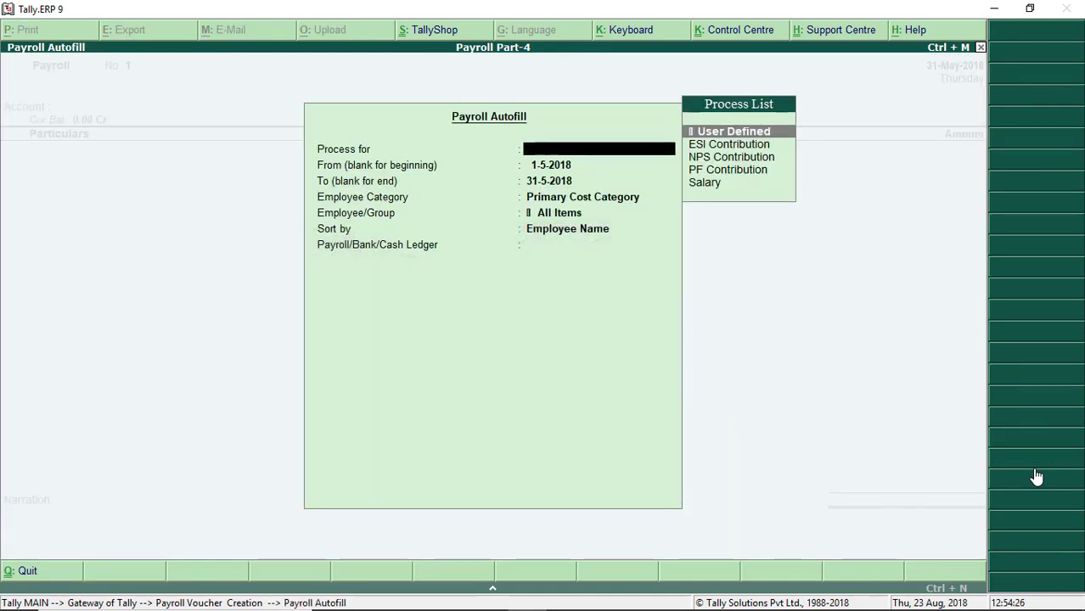
{"action": "key", "text": "Down"}
{"action": "key", "text": "Down"}
{"action": "key", "text": "Down"}
{"action": "key", "text": "Down"}
{"action": "key", "text": "Return"}
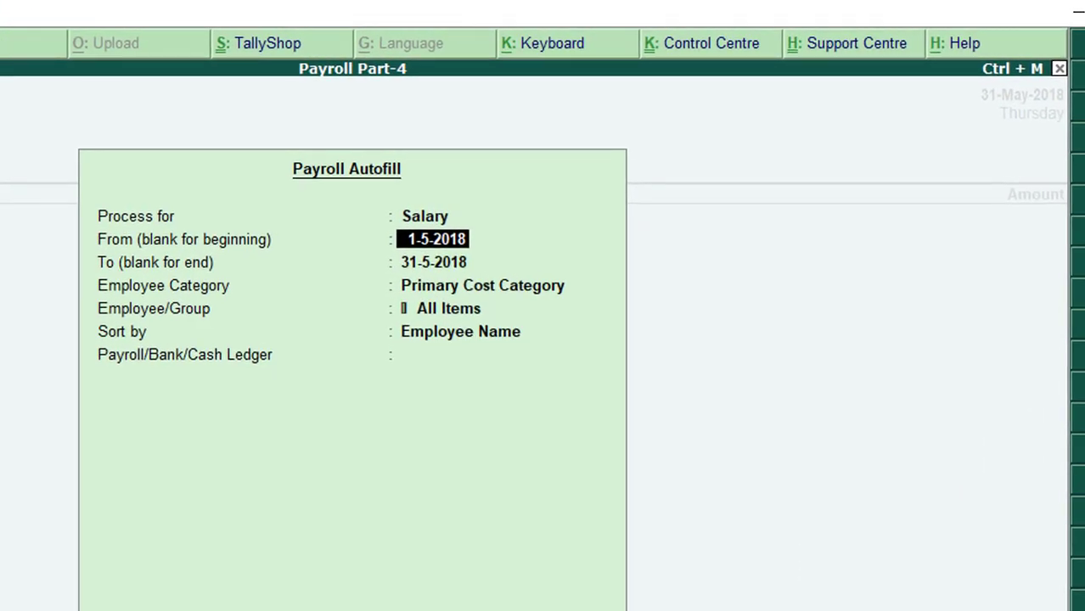
{"action": "key", "text": "Return"}
{"action": "key", "text": "Return"}
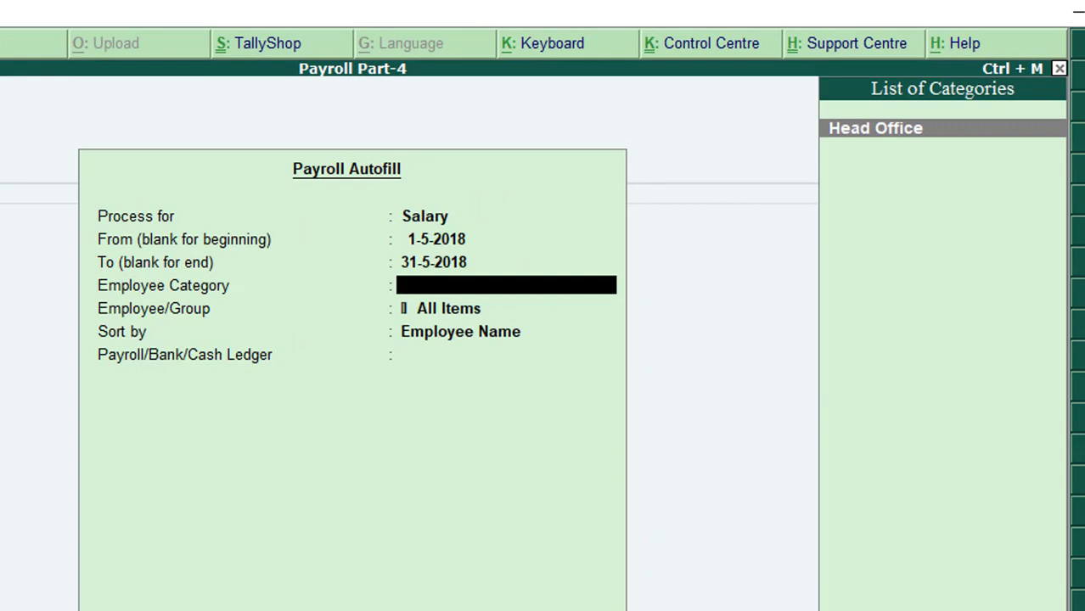
Step: Choose Head Office and the Salary Payable ledger to fill salaries totalling 62,465.40
{"action": "key", "text": "Return"}
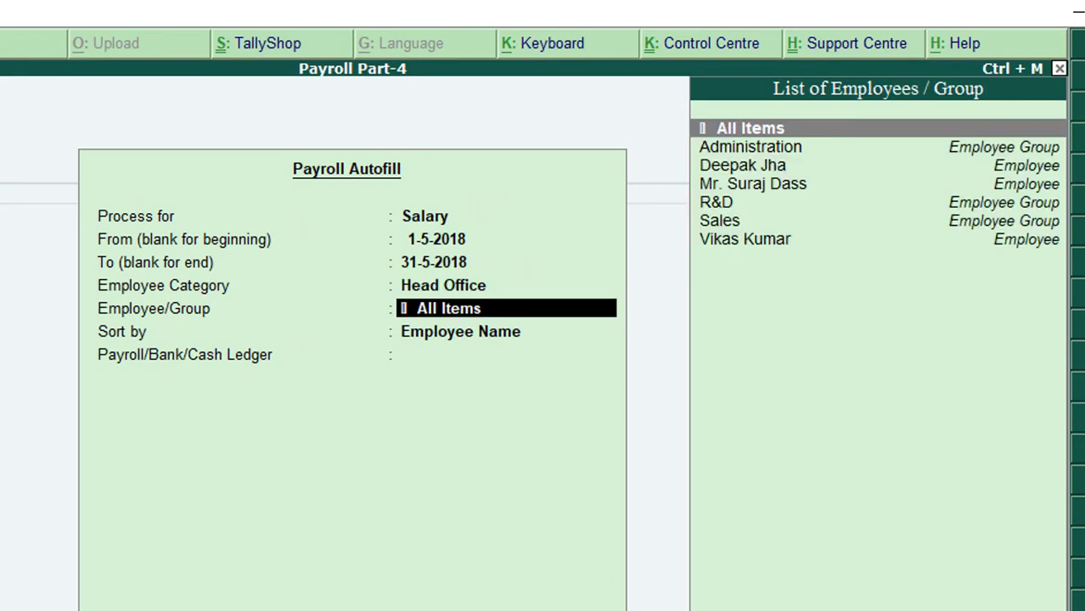
{"action": "key", "text": "Return"}
{"action": "key", "text": "Return"}
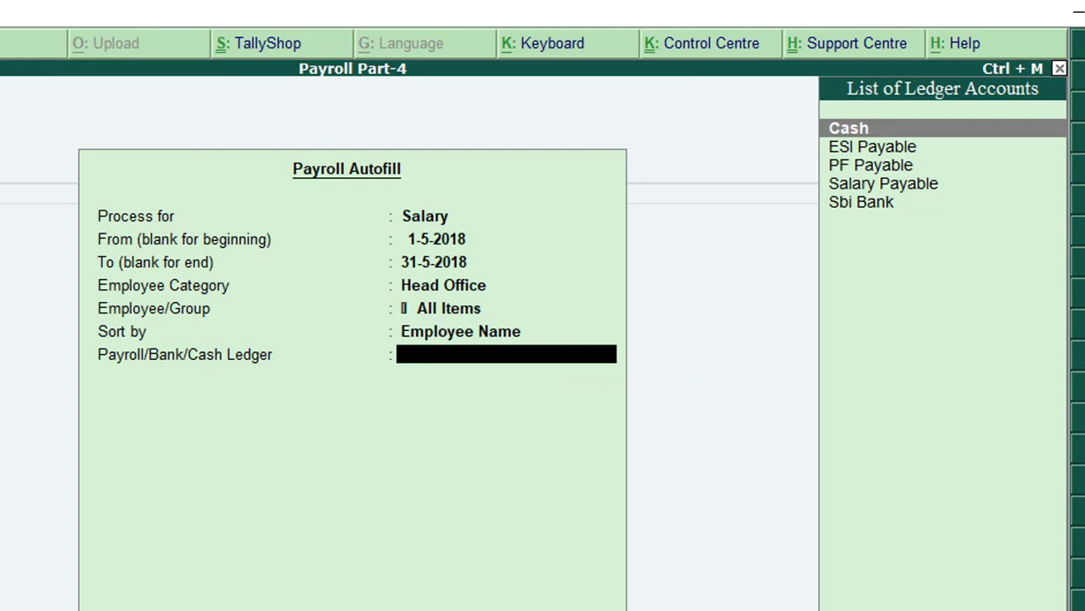
{"action": "key", "text": "Down"}
{"action": "key", "text": "Down"}
{"action": "key", "text": "Down"}
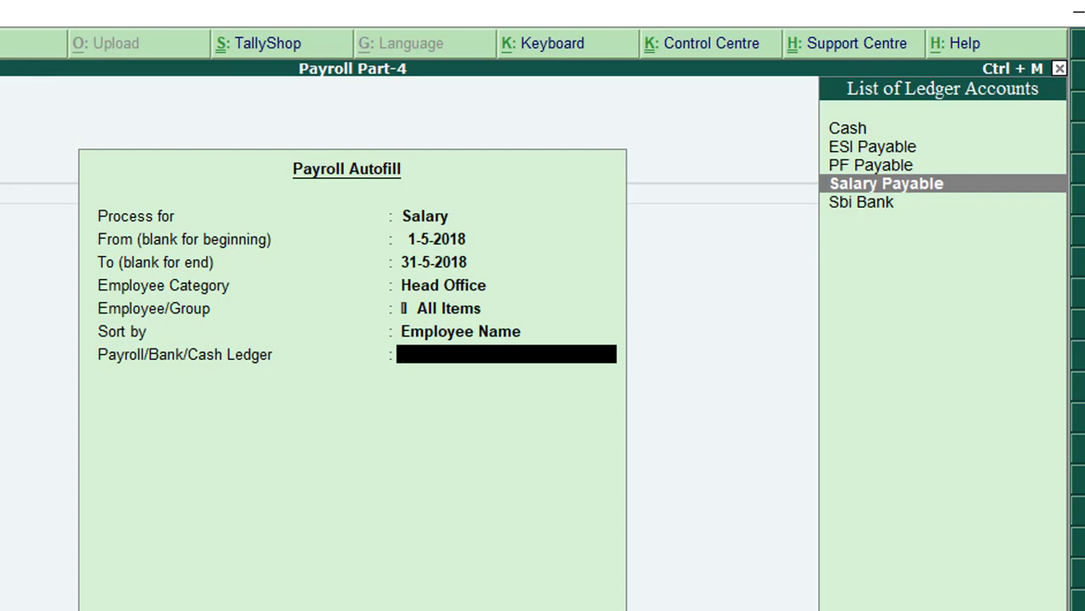
{"action": "key", "text": "Up"}
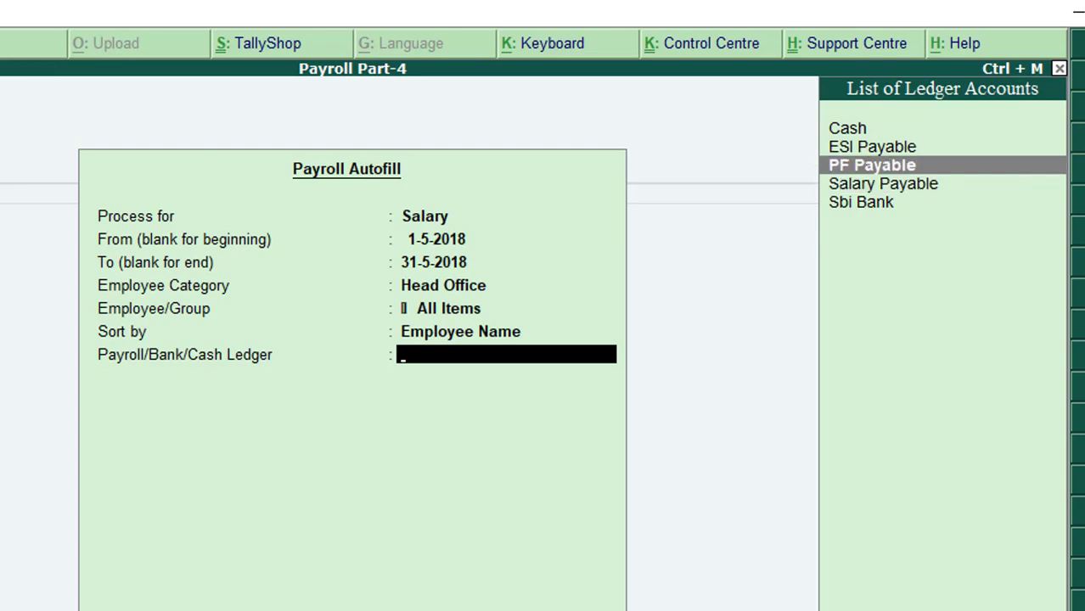
{"action": "key", "text": "Up"}
{"action": "key", "text": "Down"}
{"action": "key", "text": "Down"}
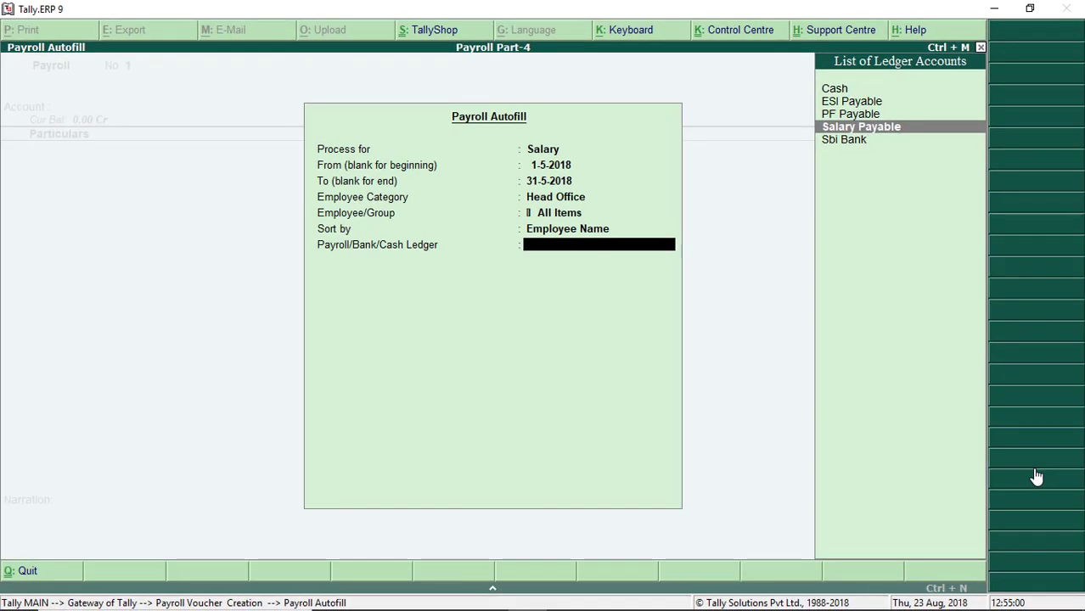
{"action": "key", "text": "Return"}
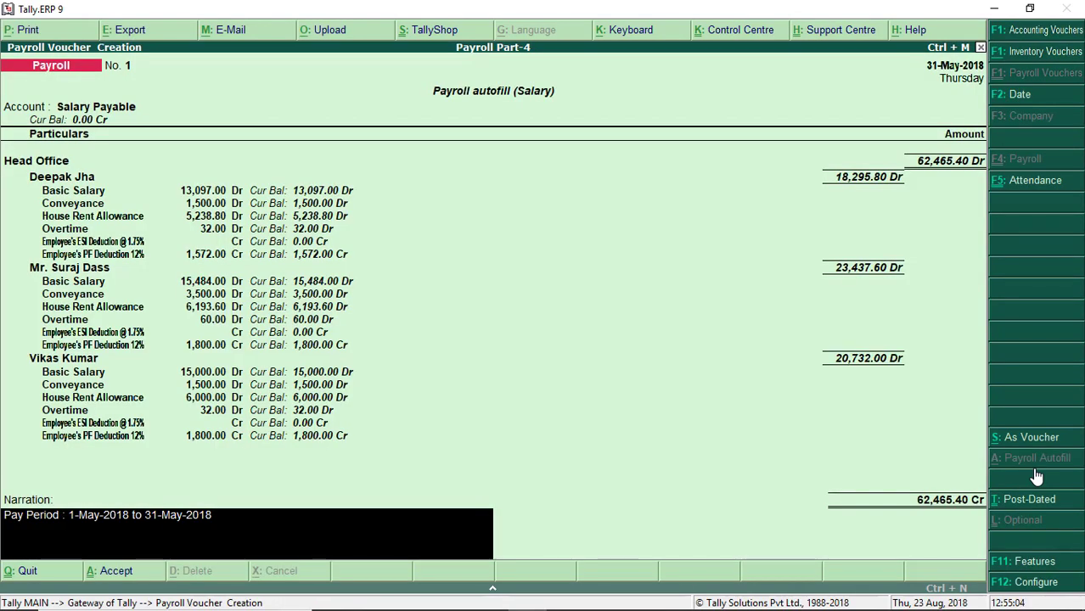
Step: Confirm the voucher date as 31-5-18, then ask to quit the autofilled voucher
{"action": "key", "text": "F2"}
{"action": "key", "text": "Escape"}
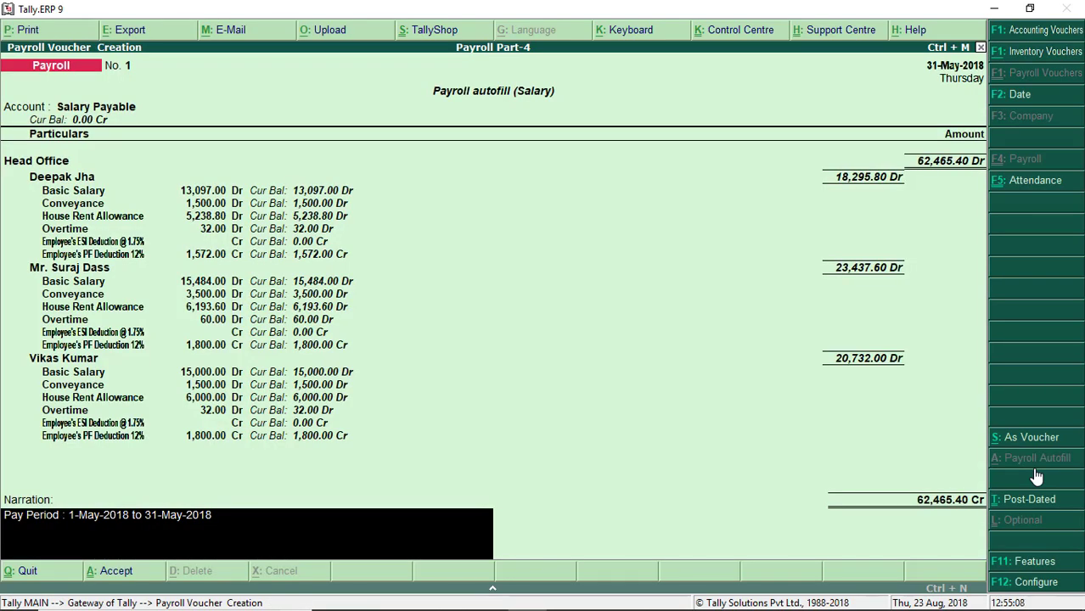
{"action": "key", "text": "F2"}
{"action": "key", "text": "Escape"}
{"action": "key", "text": "F2"}
{"action": "type", "text": "31-5-18"}
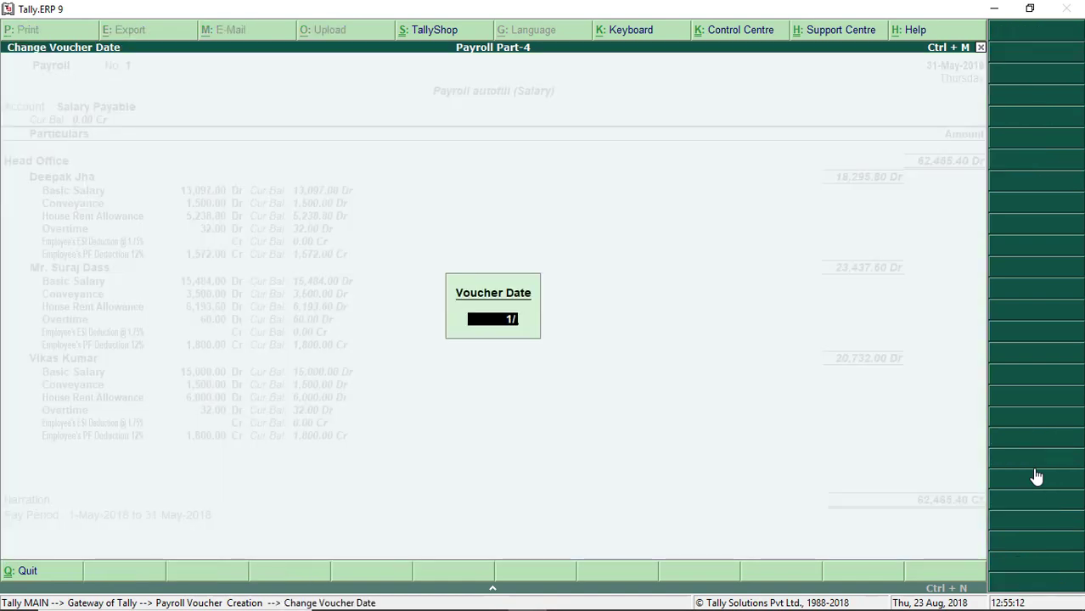
{"action": "key", "text": "Return"}
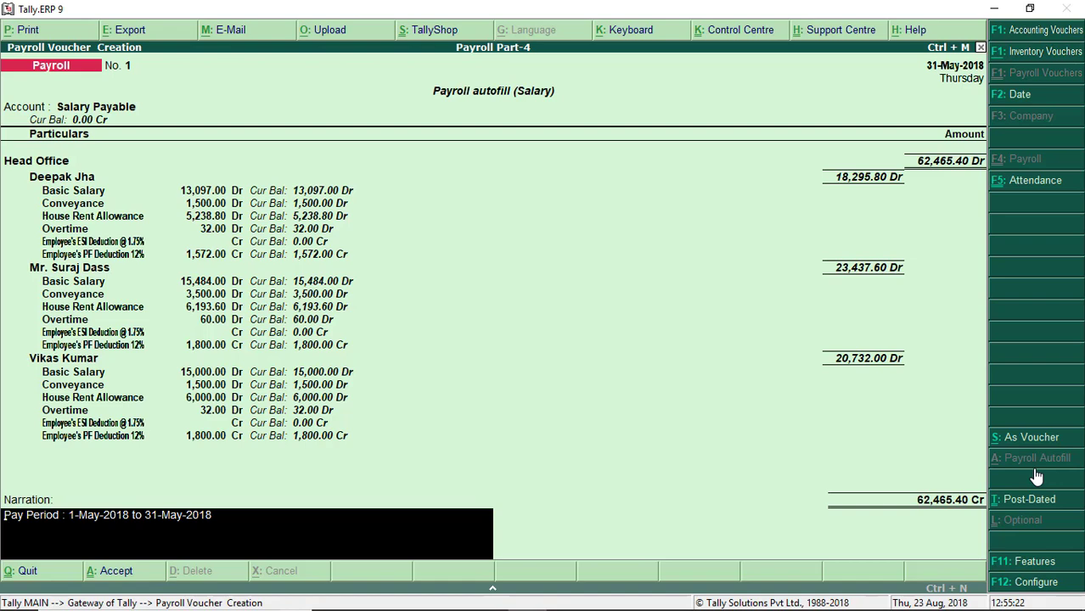
{"action": "key", "text": "Escape"}
Step: Discard the old voucher, start a new payroll voucher, and autofill with Salary
{"action": "key", "text": "y"}
{"action": "key", "text": "Return"}
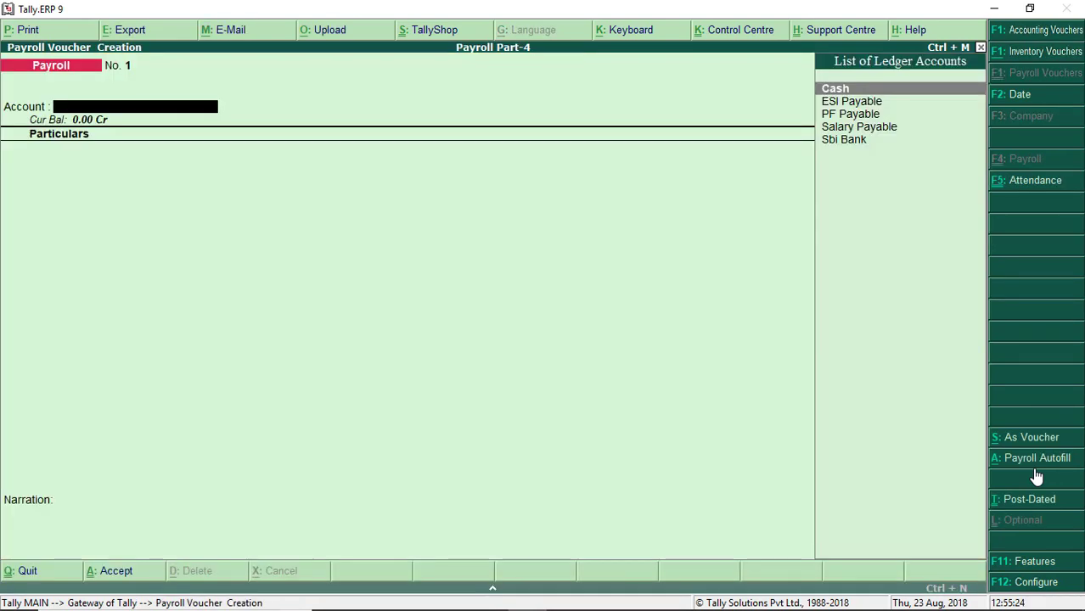
{"action": "left_click", "coordinate": [1037, 474]}
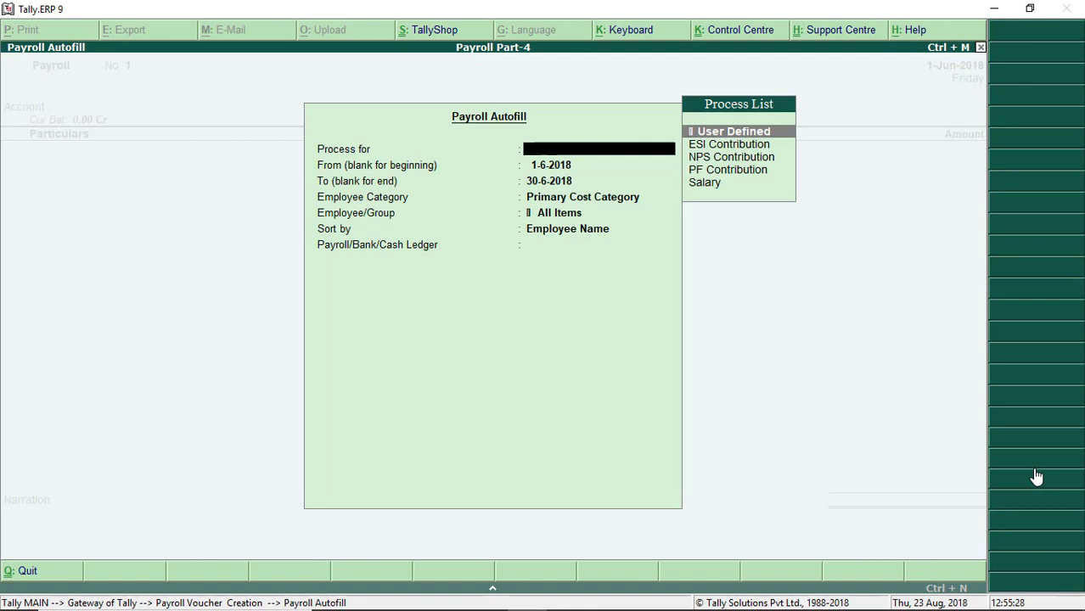
{"action": "key", "text": "Down"}
{"action": "key", "text": "Down"}
{"action": "key", "text": "Down"}
{"action": "key", "text": "Up"}
{"action": "key", "text": "Up"}
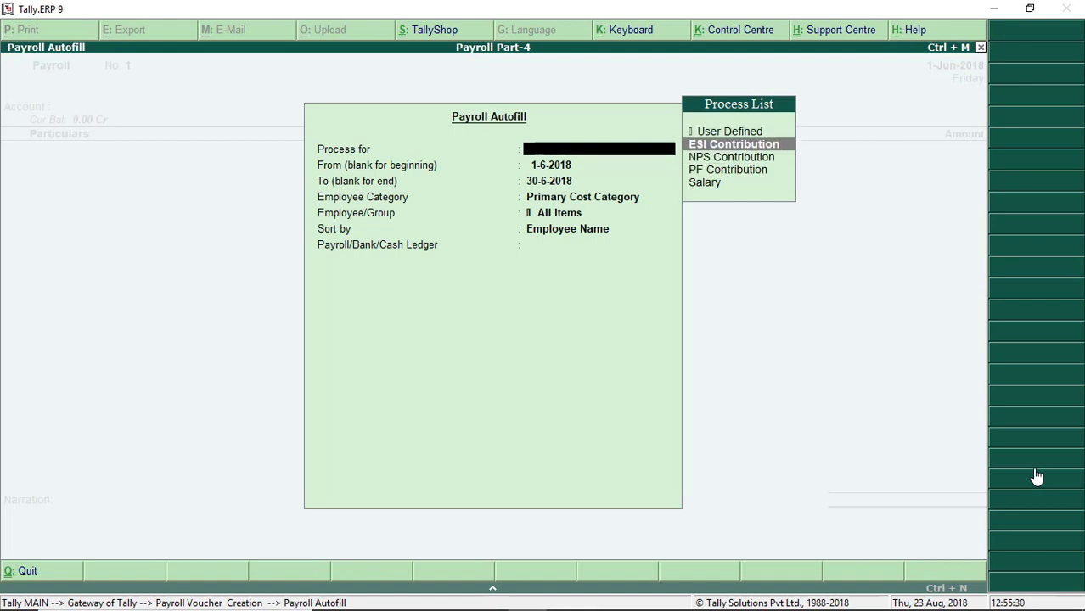
{"action": "key", "text": "Up"}
{"action": "key", "text": "Down"}
{"action": "key", "text": "Down"}
{"action": "key", "text": "Down"}
{"action": "key", "text": "Down"}
{"action": "key", "text": "Return"}
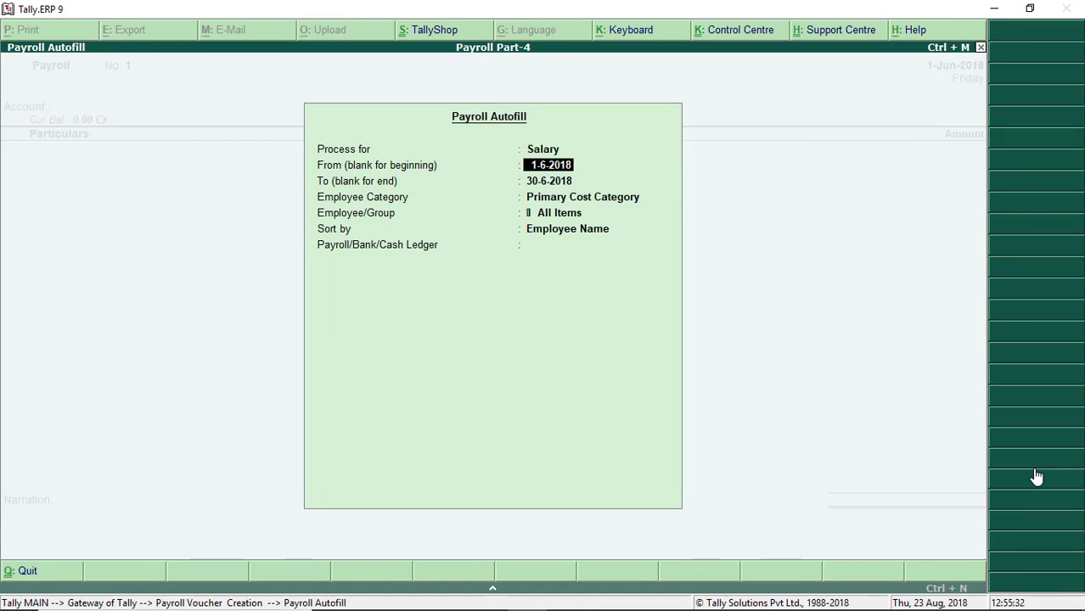
Step: Set the period 1-5 to 31-5, Head Office category and Salary Payable ledger
{"action": "type", "text": "1-5"}
{"action": "key", "text": "Return"}
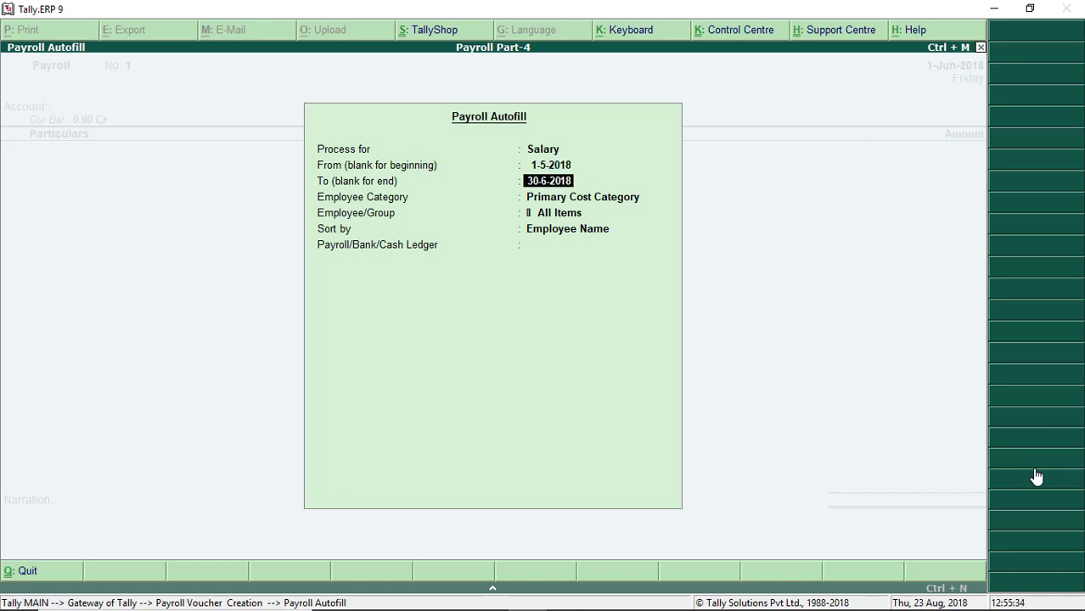
{"action": "type", "text": "31-5"}
{"action": "key", "text": "Return"}
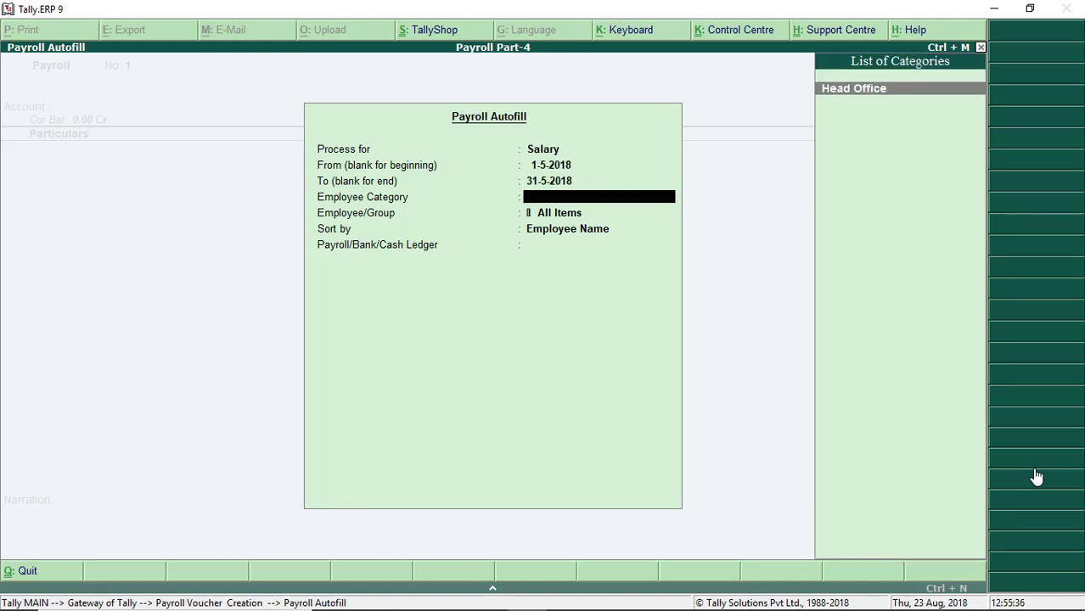
{"action": "key", "text": "Return"}
{"action": "key", "text": "Return"}
{"action": "key", "text": "Return"}
{"action": "key", "text": "Down"}
{"action": "key", "text": "Down"}
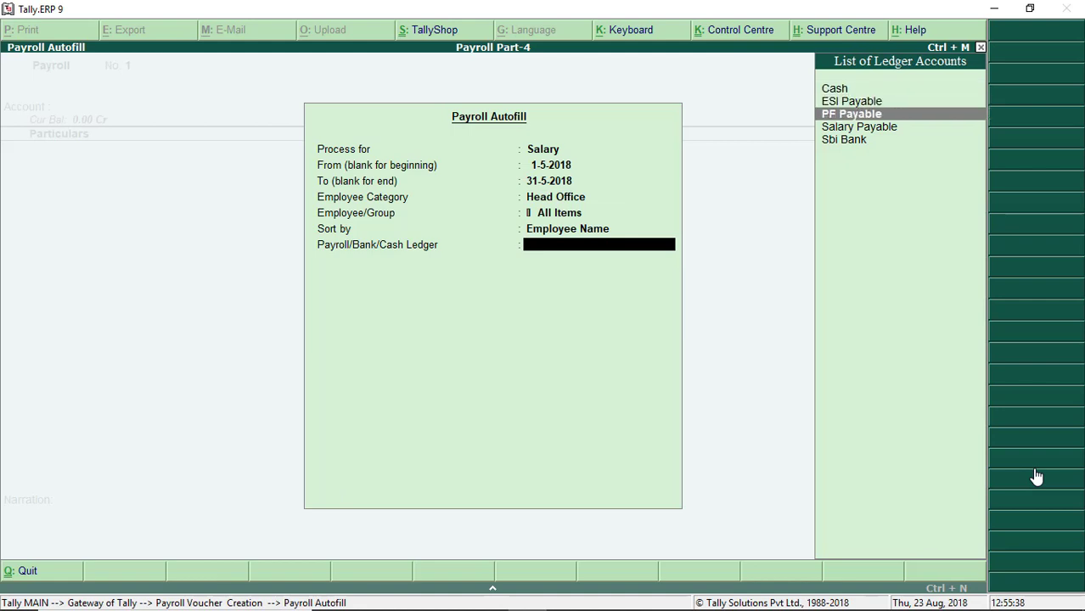
{"action": "key", "text": "Down"}
{"action": "key", "text": "Down"}
{"action": "key", "text": "Up"}
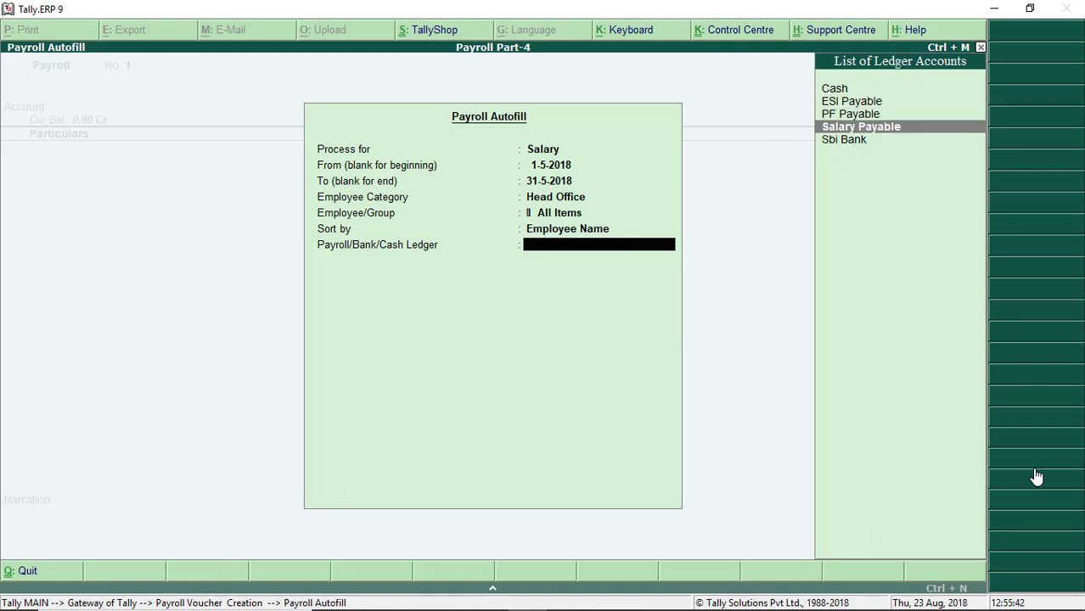
{"action": "key", "text": "Return"}
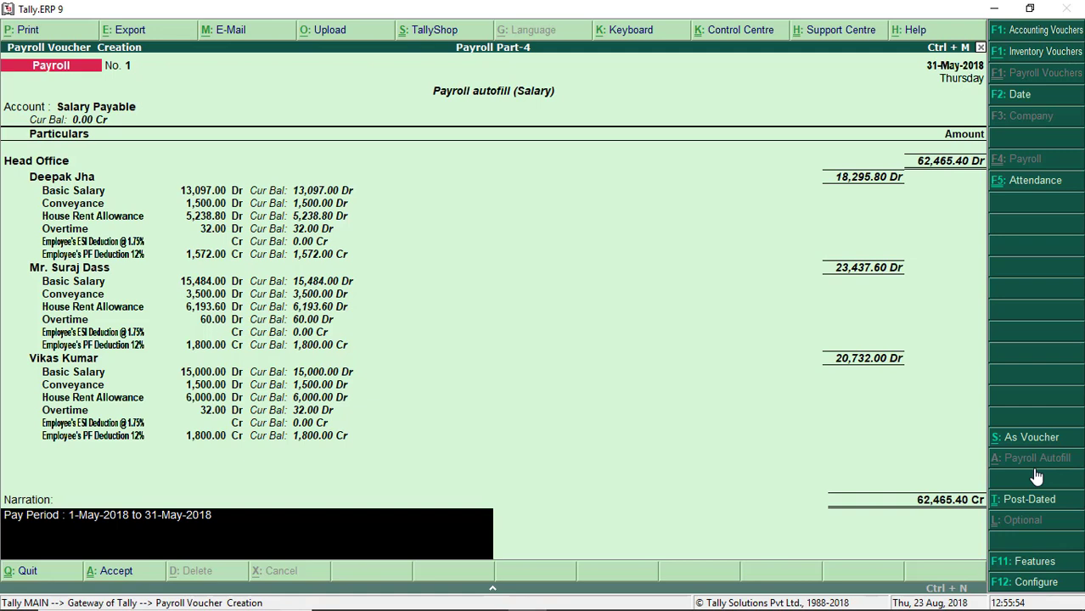
Step: Pass the blank narration and accept salary payroll voucher No. 1
{"action": "key", "text": "Return"}
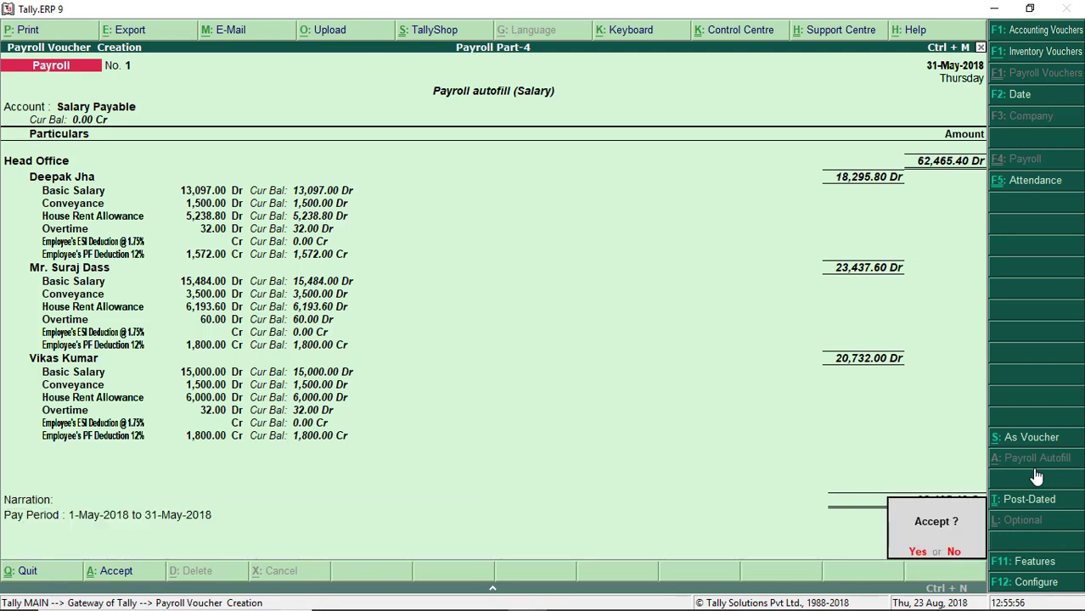
{"action": "key", "text": "Return"}
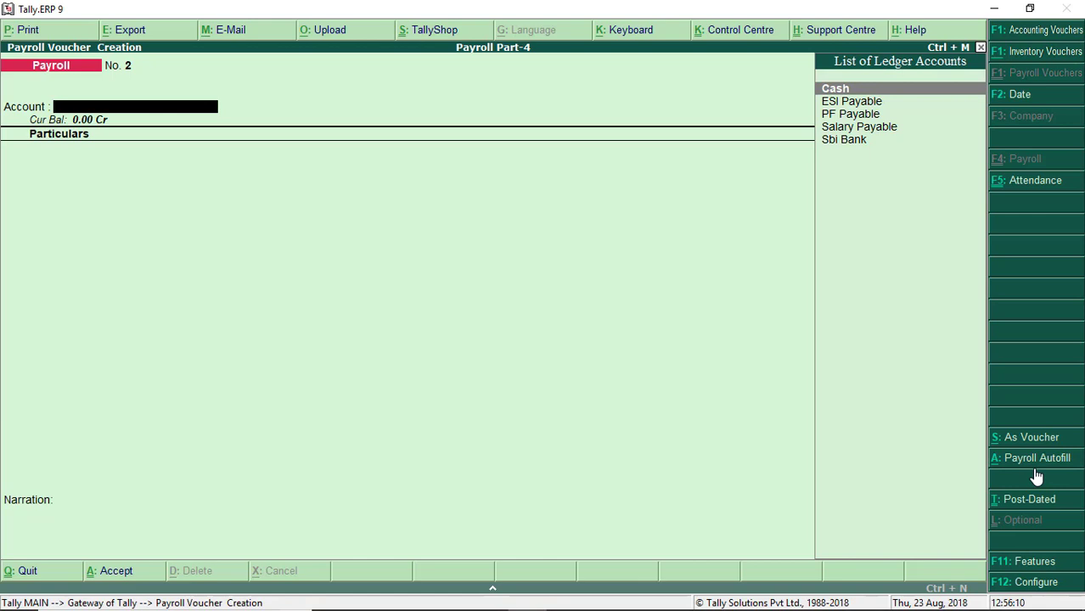
Step: Autofill PF Contribution for Head Office staff to PF Payable (5,172.00) and finish the narration
{"action": "left_click", "coordinate": [1036, 473]}
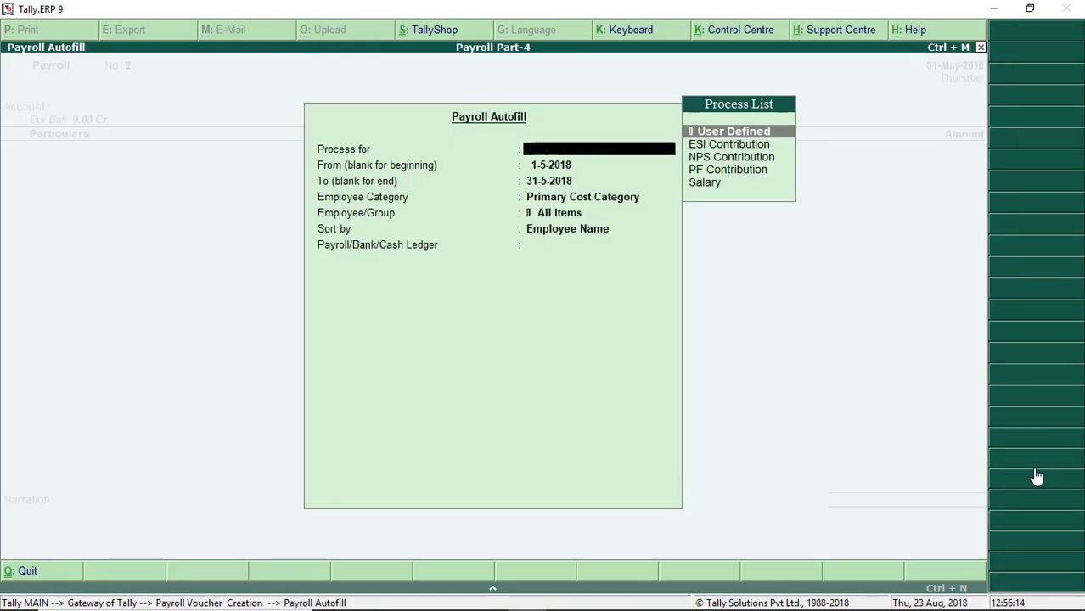
{"action": "key", "text": "Down"}
{"action": "key", "text": "Down"}
{"action": "key", "text": "Down"}
{"action": "key", "text": "Return"}
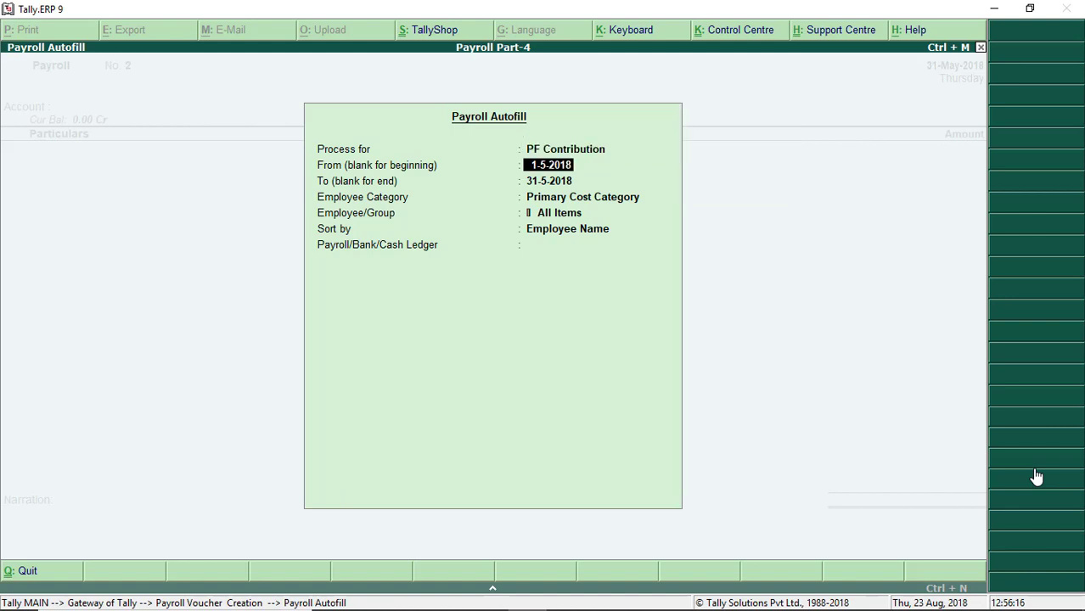
{"action": "key", "text": "Return"}
{"action": "key", "text": "Return"}
{"action": "key", "text": "Return"}
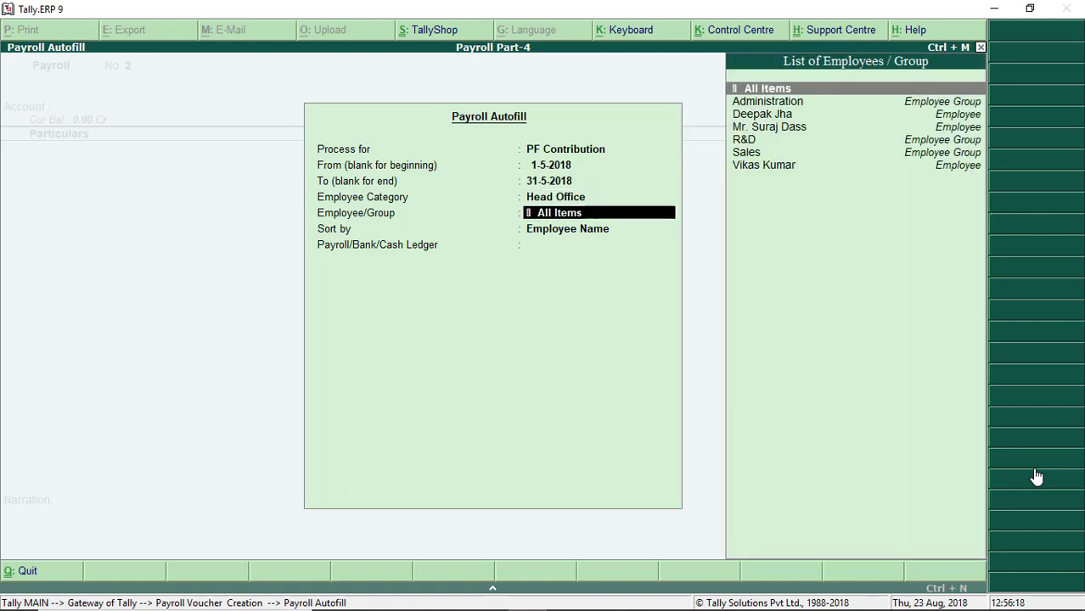
{"action": "key", "text": "Return"}
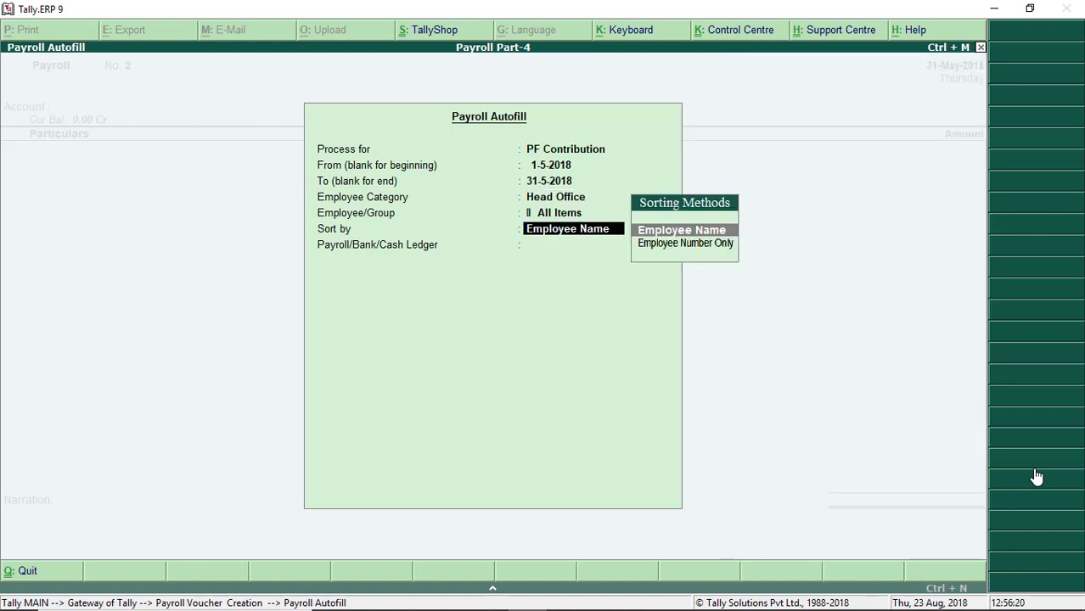
{"action": "key", "text": "Return"}
{"action": "key", "text": "Down"}
{"action": "key", "text": "Down"}
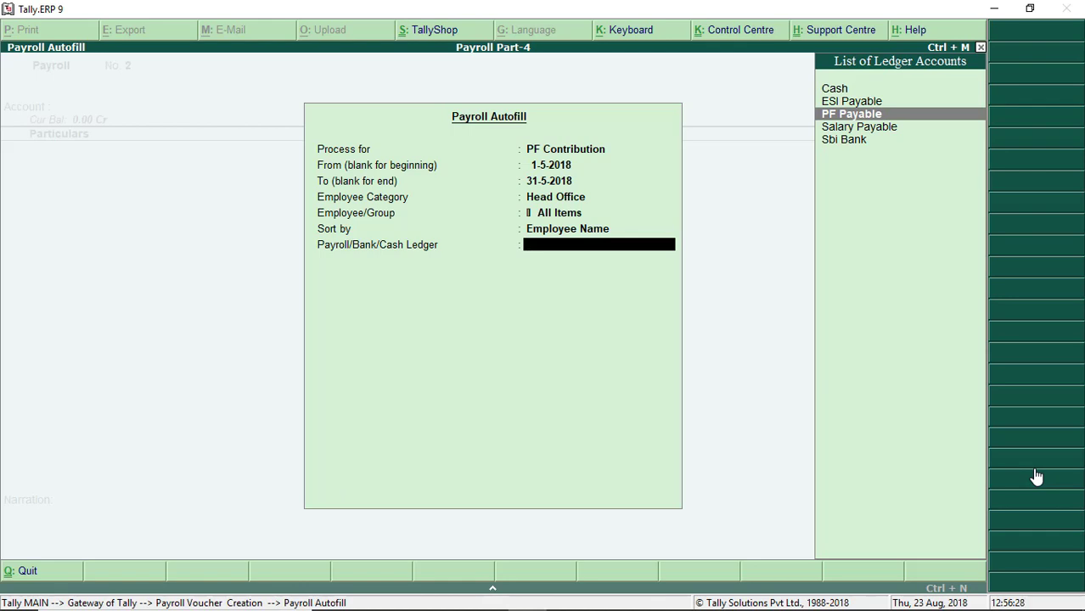
{"action": "key", "text": "Return"}
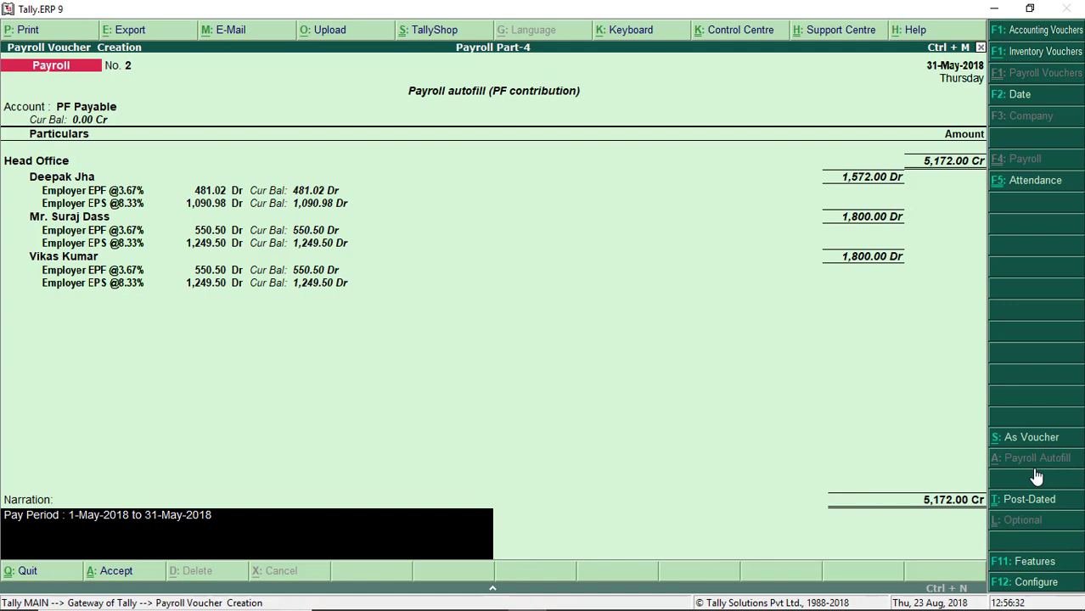
{"action": "key", "text": "Return"}
{"action": "key", "text": "Return"}
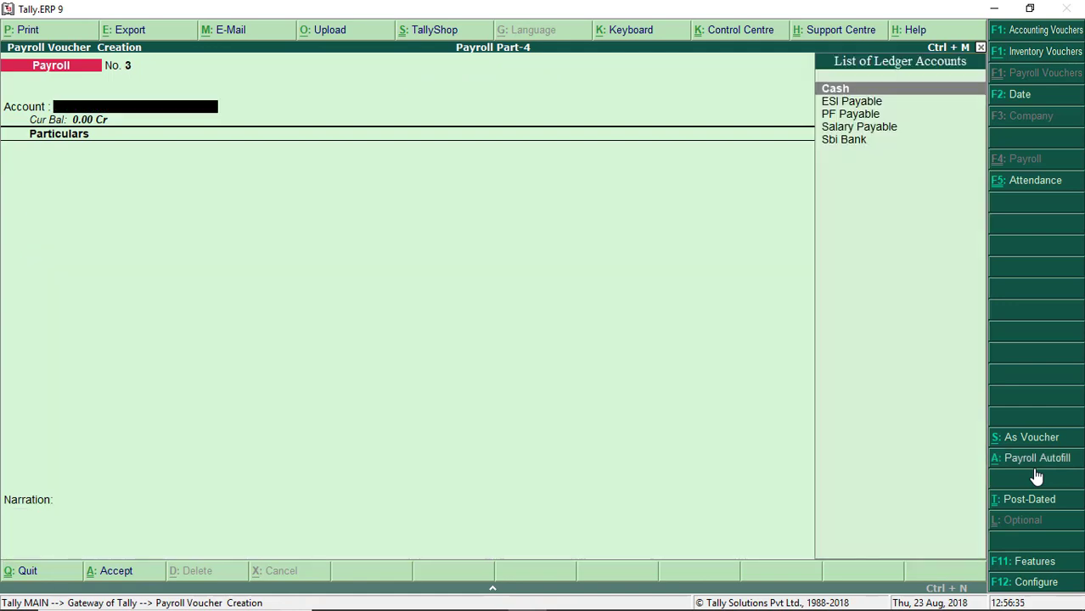
Step: Save the PF voucher and autofill an ESI Contribution voucher against ESI Payable
{"action": "key", "text": "alt+a"}
{"action": "key", "text": "Down"}
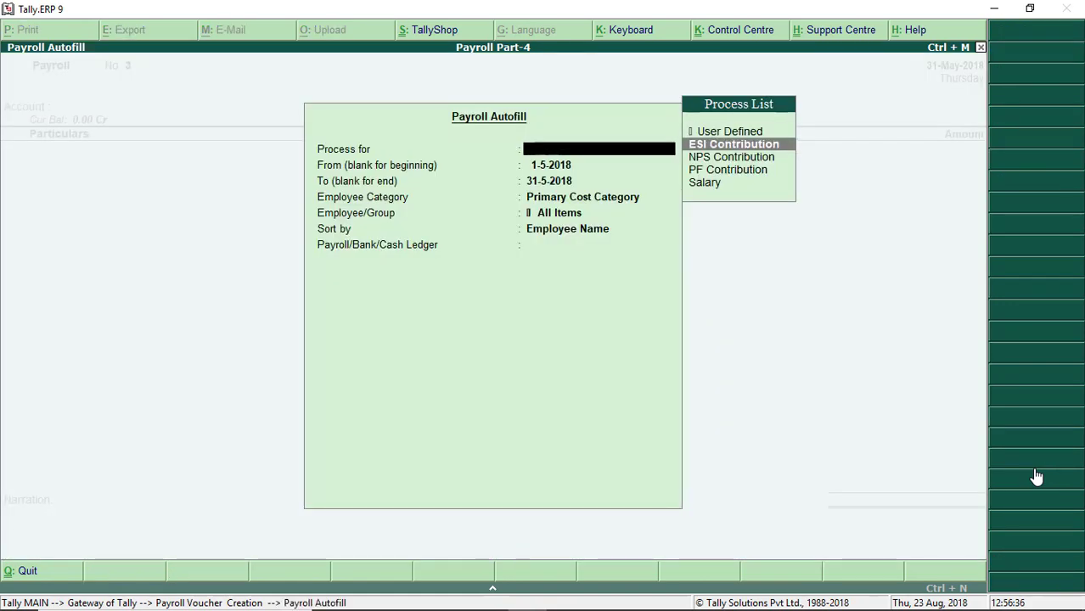
{"action": "key", "text": "Return"}
{"action": "key", "text": "Return"}
{"action": "key", "text": "Return"}
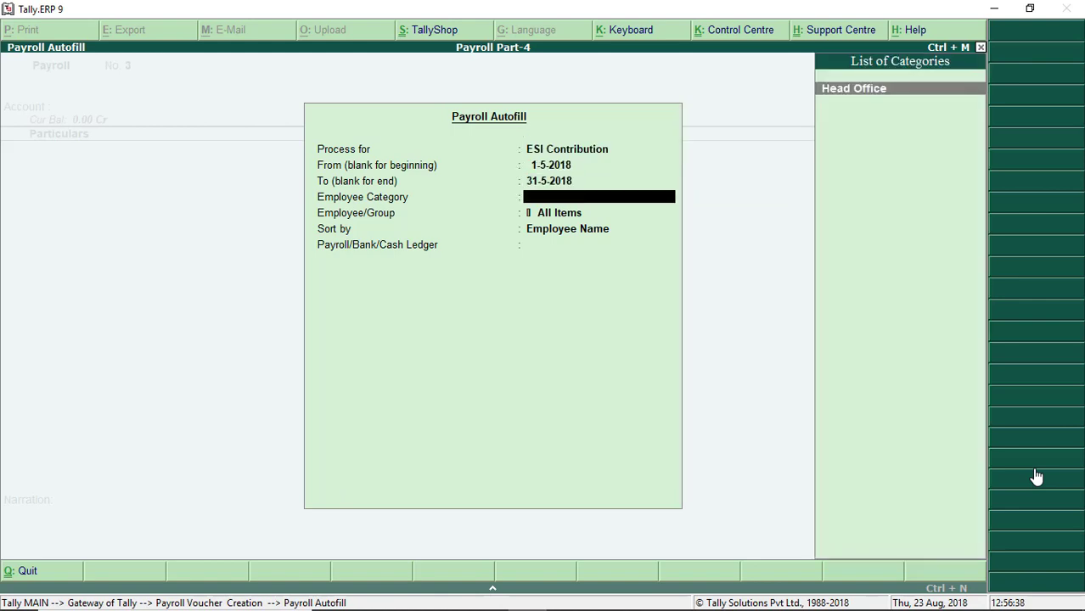
{"action": "key", "text": "Return"}
{"action": "key", "text": "Return"}
{"action": "key", "text": "Return"}
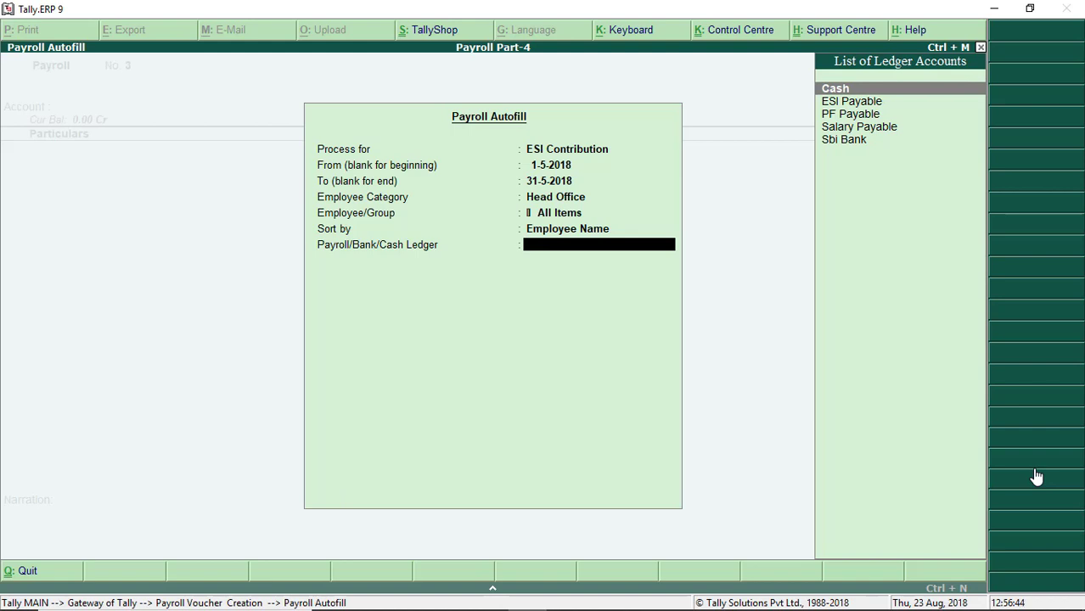
{"action": "key", "text": "Down"}
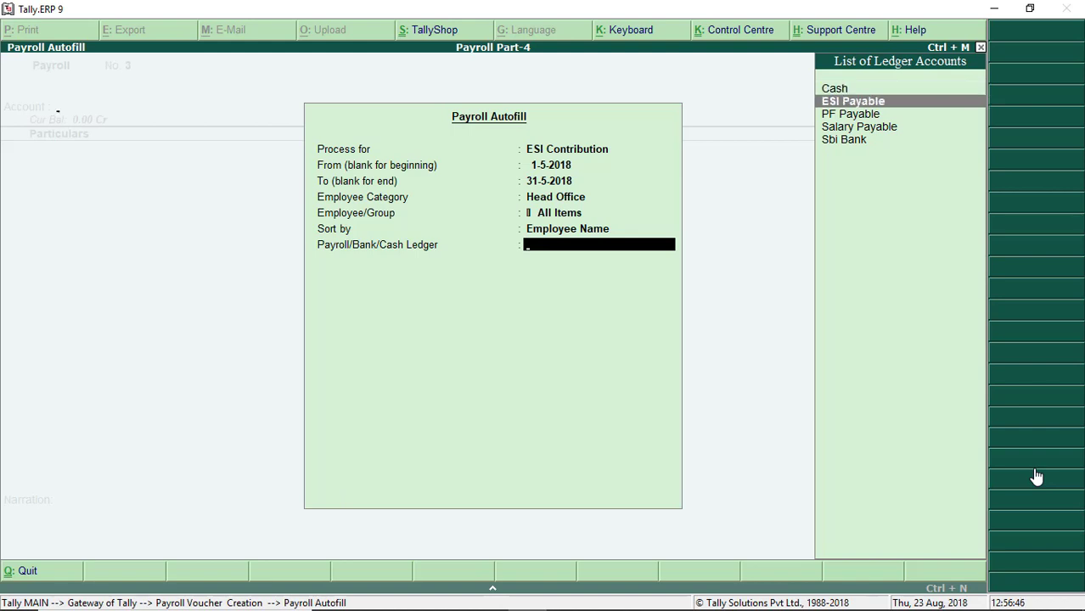
{"action": "key", "text": "Return"}
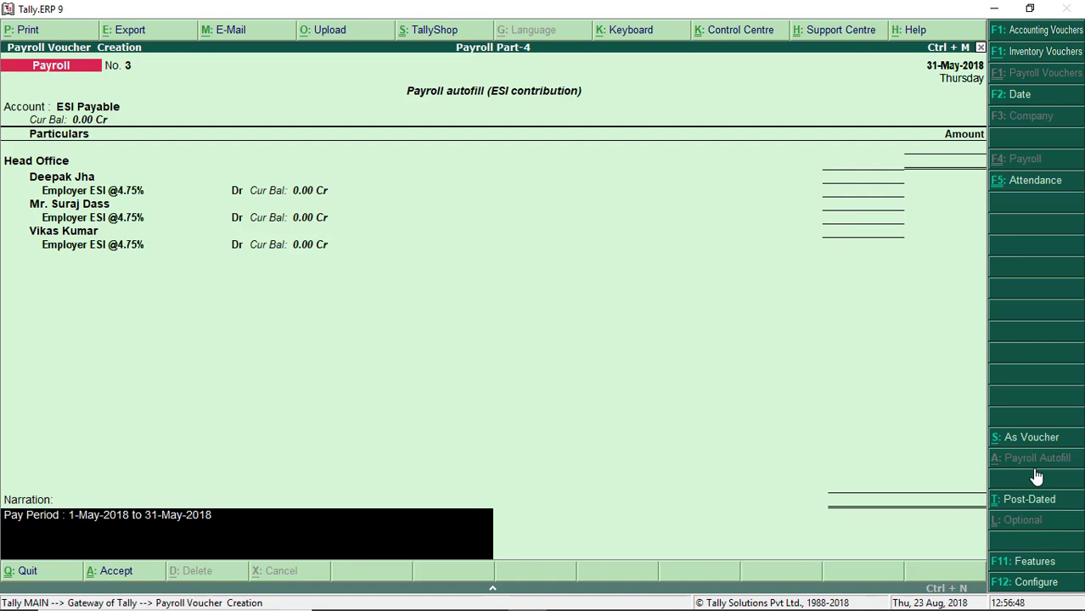
Step: Try saving the amountless ESI voucher, then quit it back to Gateway of Tally
{"action": "key", "text": "Return"}
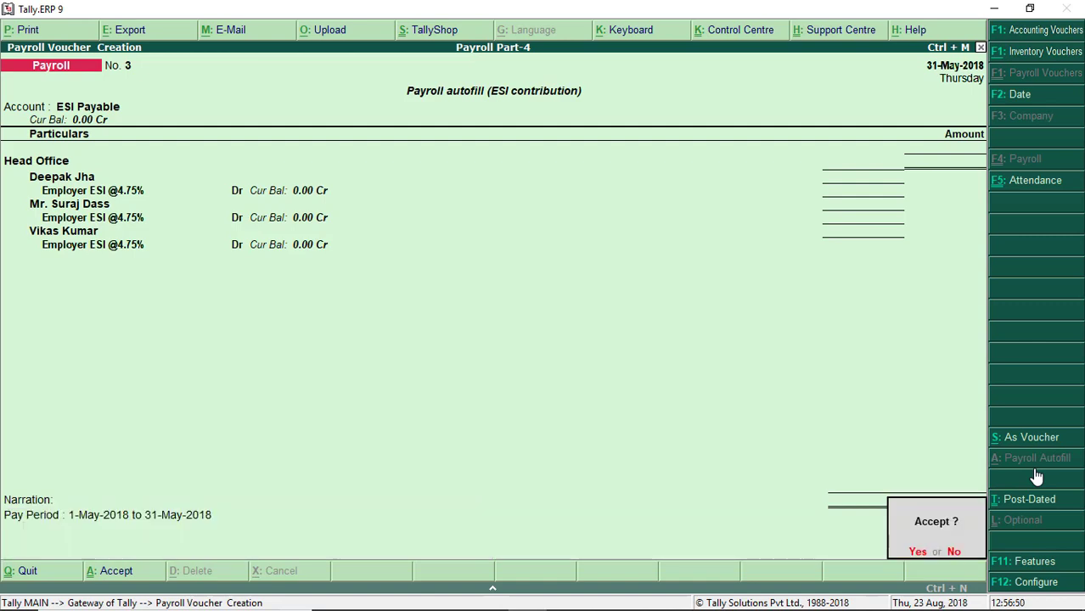
{"action": "key", "text": "Return"}
{"action": "key", "text": "Return"}
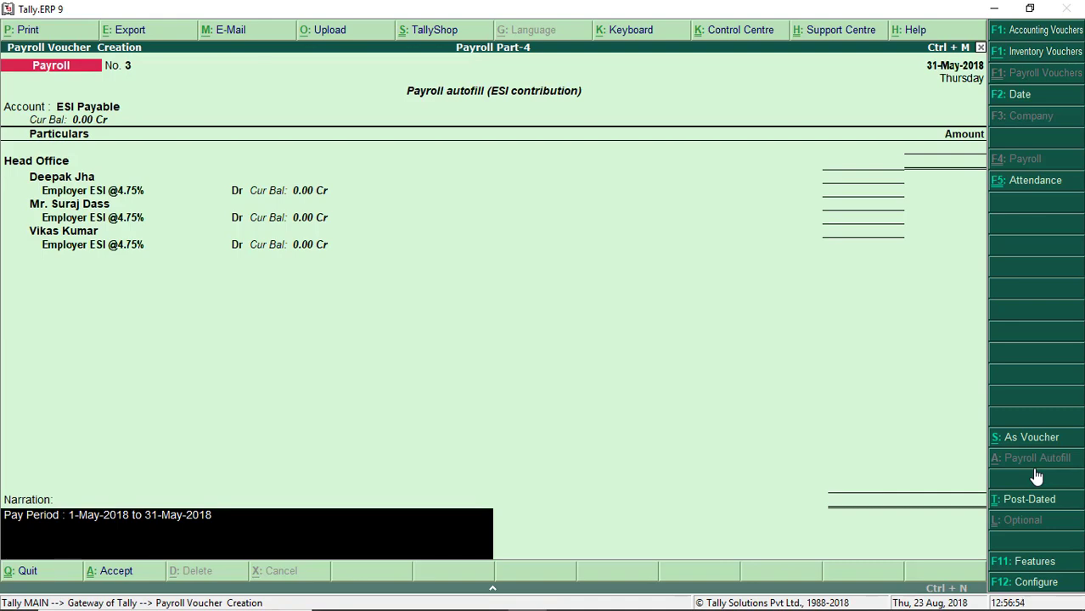
{"action": "key", "text": "Escape"}
{"action": "key", "text": "Return"}
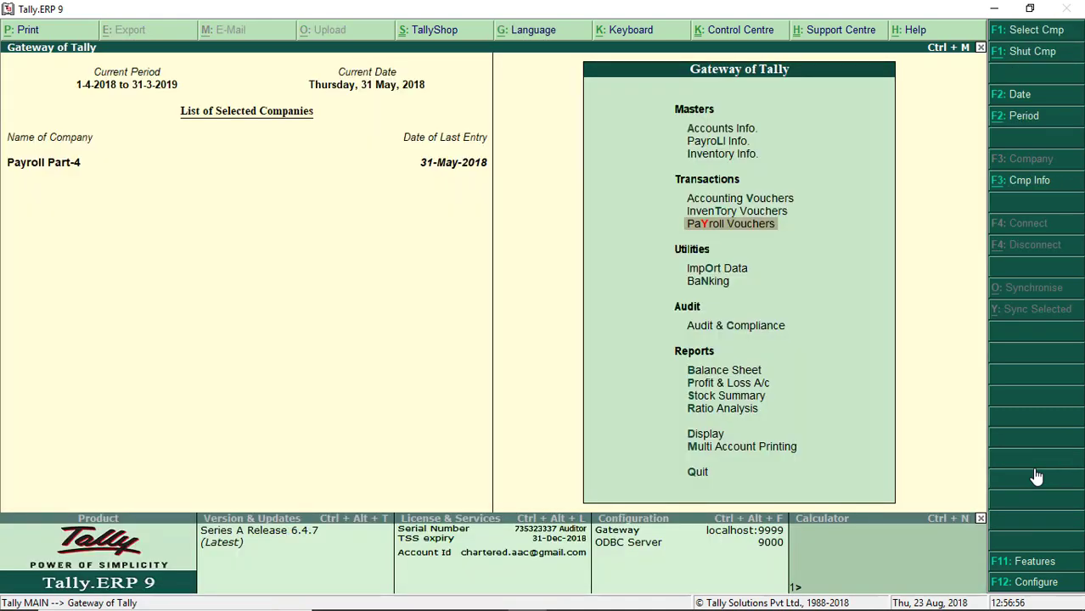
Step: Back out of Payroll Vouchers and open a Payment voucher from Accounting Vouchers
{"action": "key", "text": "Return"}
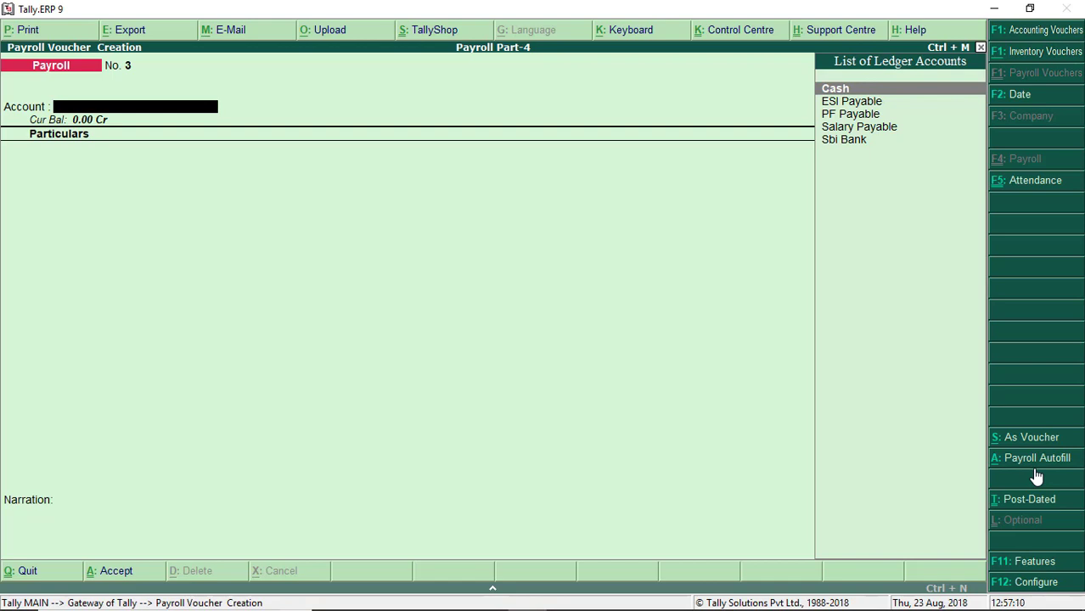
{"action": "key", "text": "Escape"}
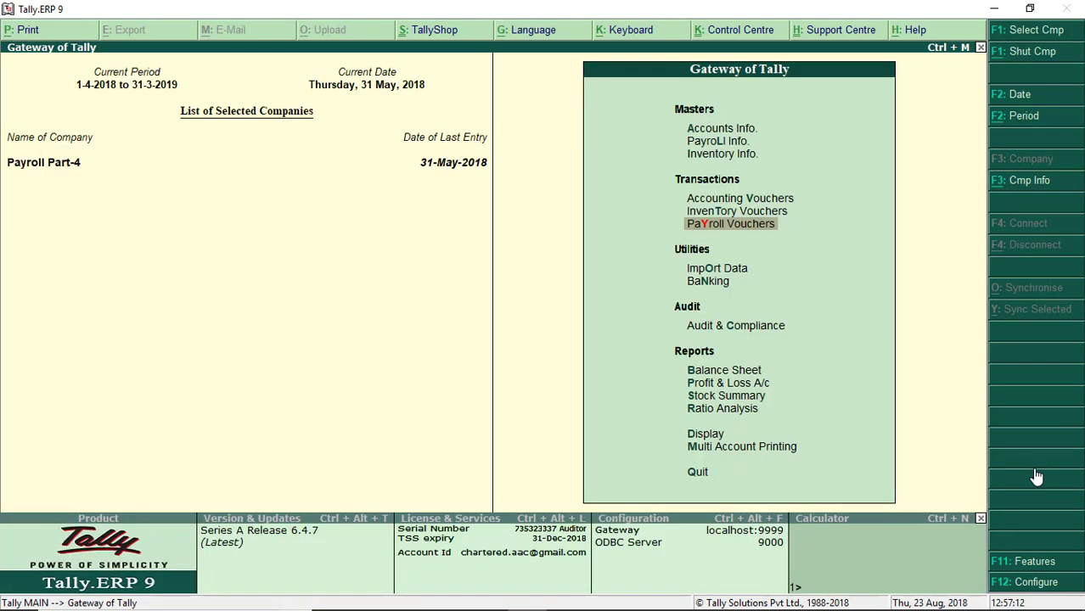
{"action": "key", "text": "Up"}
{"action": "key", "text": "Up"}
{"action": "key", "text": "Return"}
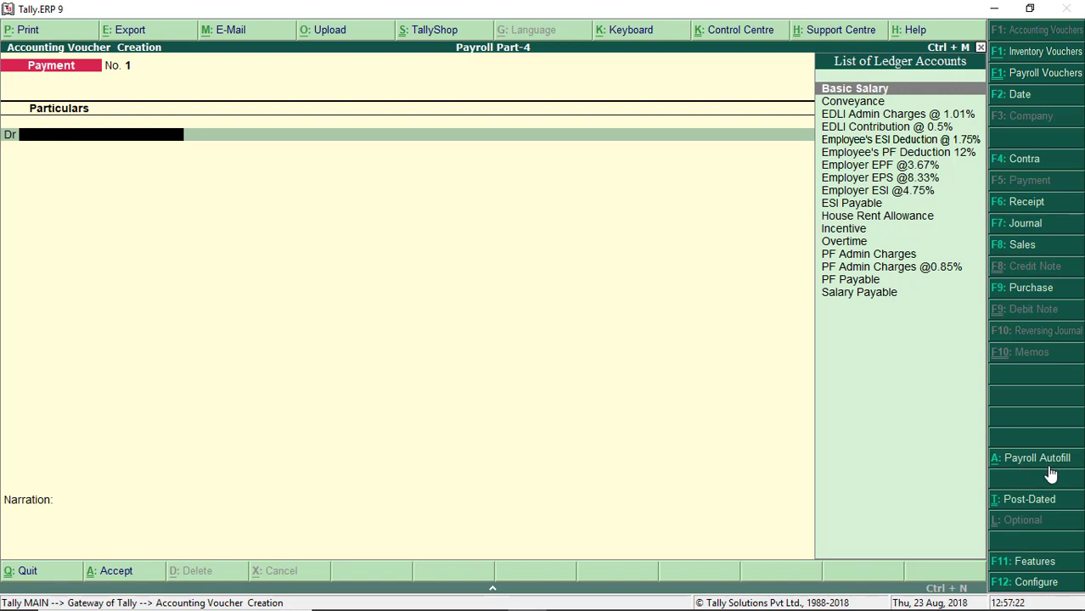
Step: Abandon the first autofill attempt and restart the payment voucher dated 1-Jun-2018
{"action": "left_click", "coordinate": [1051, 474]}
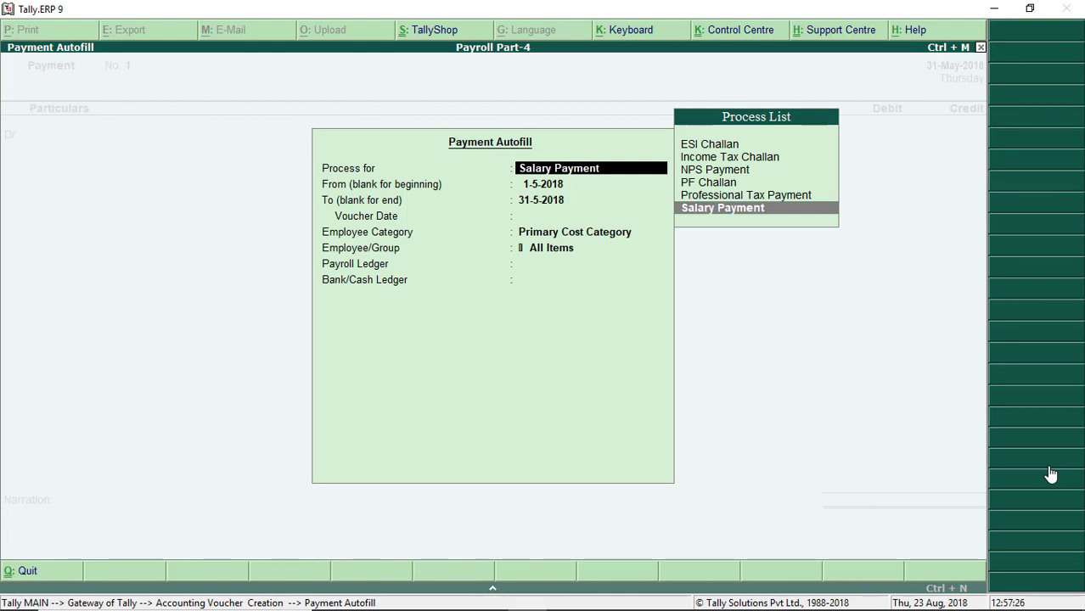
{"action": "key", "text": "Return"}
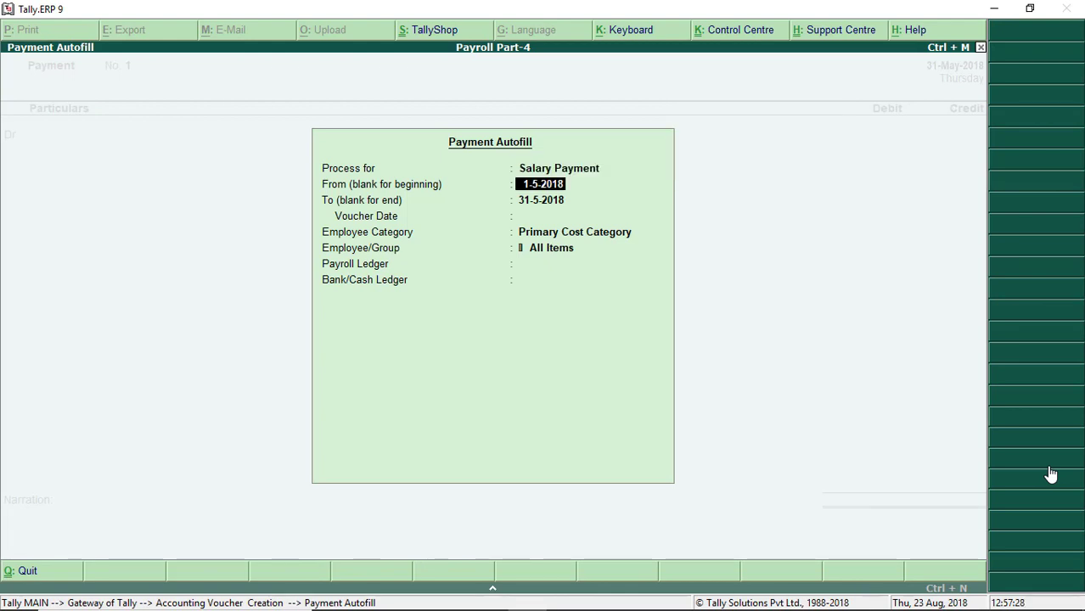
{"action": "key", "text": "Escape"}
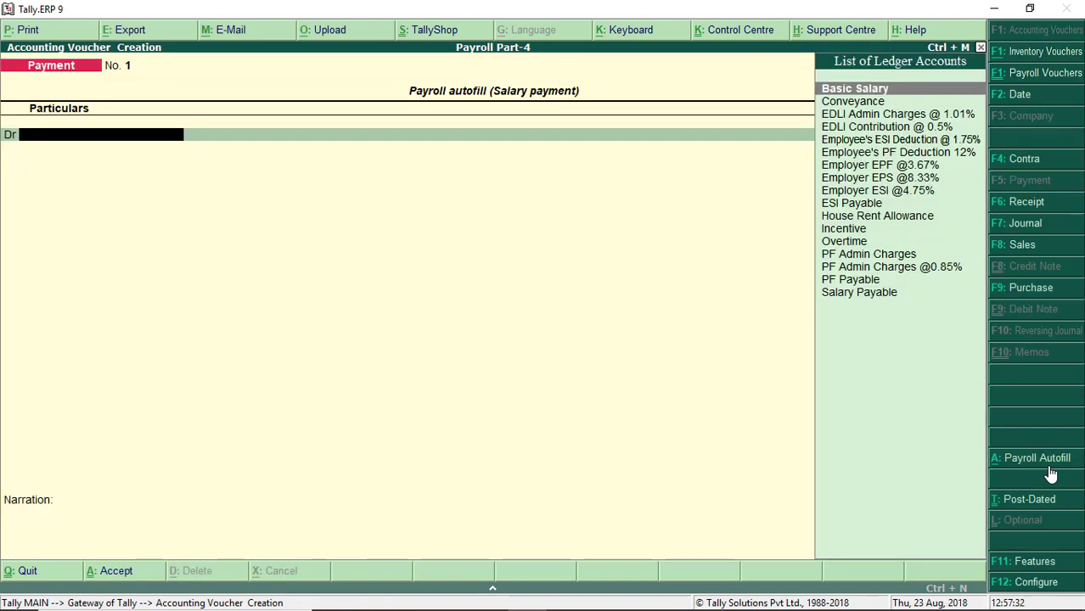
{"action": "key", "text": "Escape"}
{"action": "key", "text": "y"}
{"action": "key", "text": "Return"}
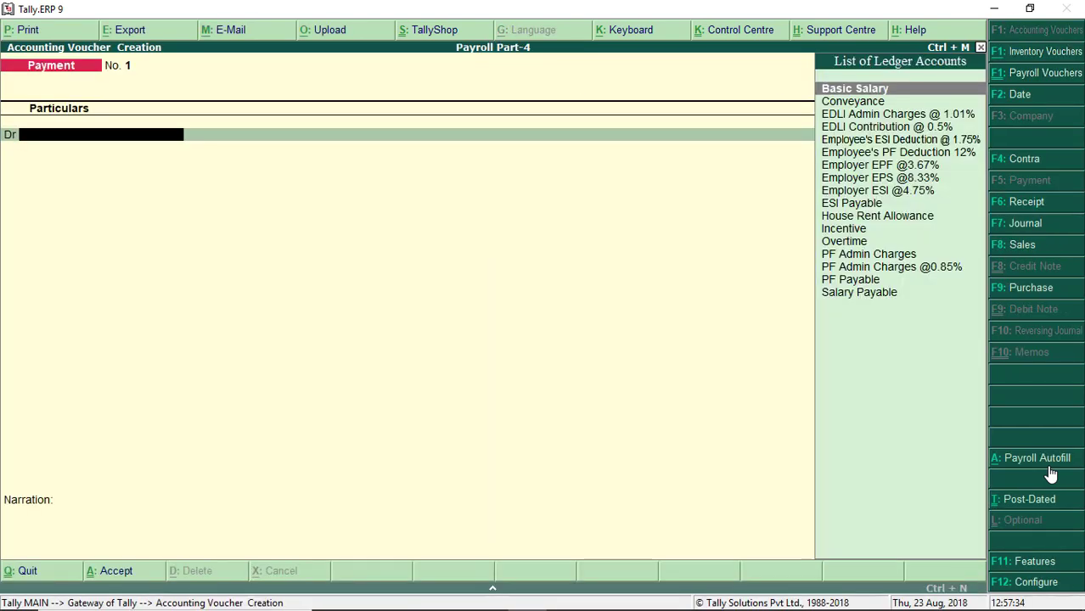
{"action": "key", "text": "F2"}
{"action": "key", "text": "Return"}
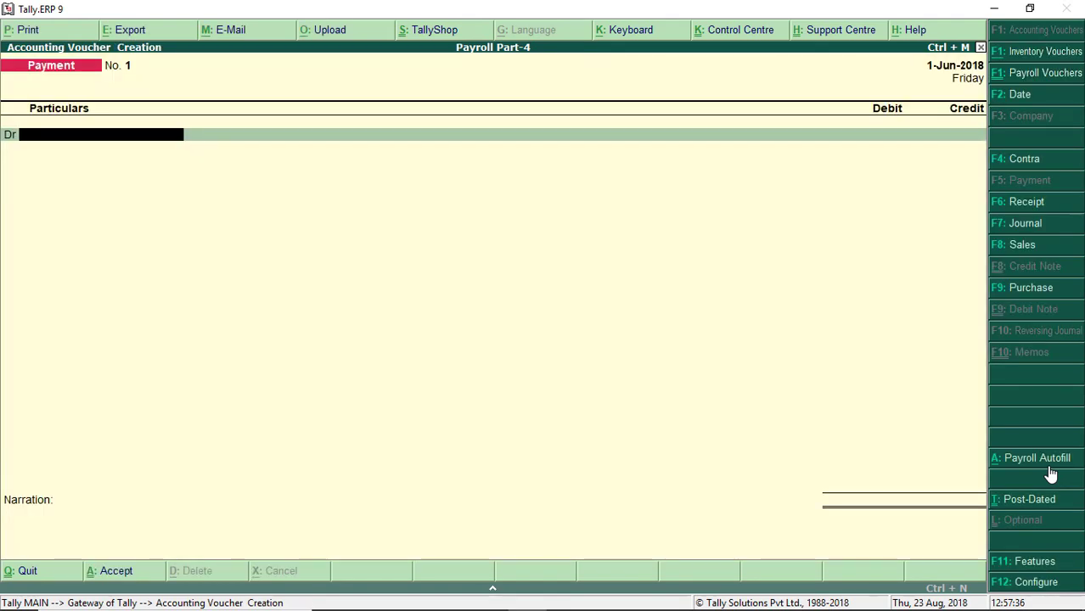
Step: Autofill Salary Payment for 1-5-2018 to 31-5-2018 with voucher date 1-6-2018
{"action": "left_click", "coordinate": [1050, 468]}
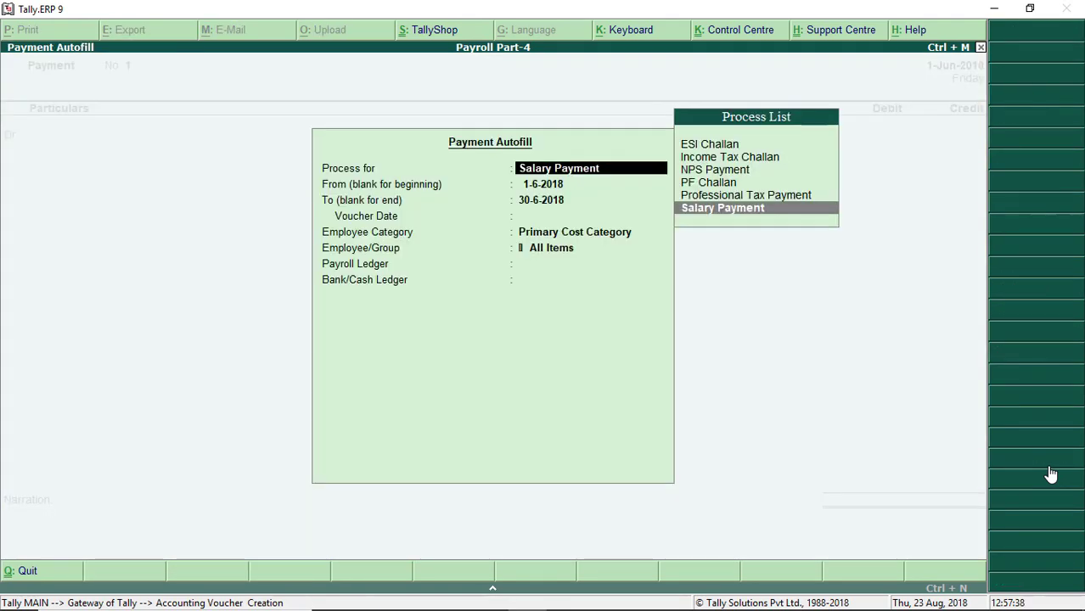
{"action": "key", "text": "Return"}
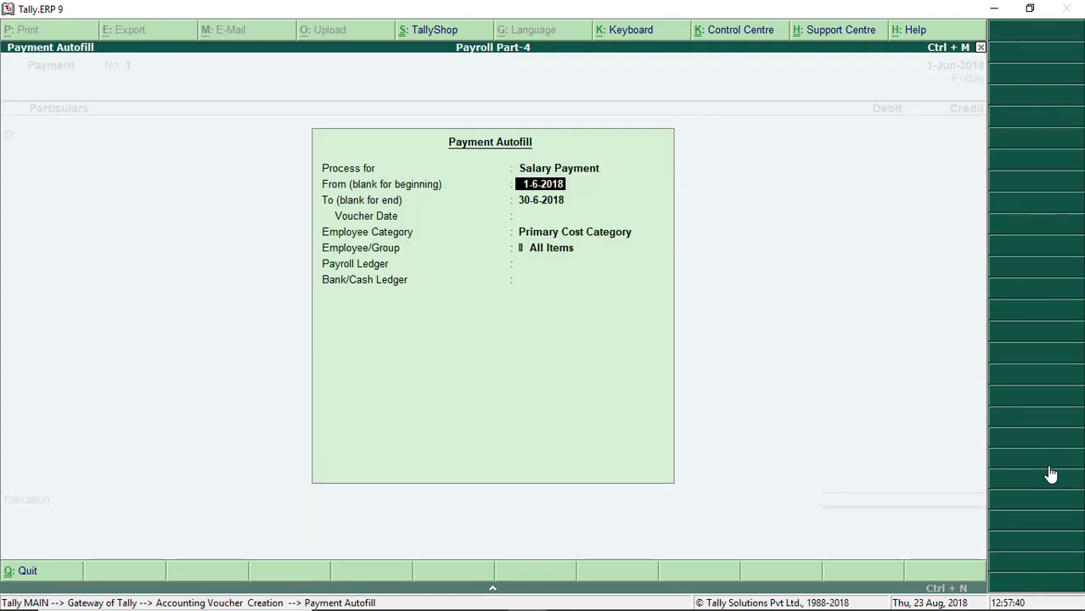
{"action": "type", "text": "1/5"}
{"action": "key", "text": "Return"}
{"action": "type", "text": "31/"}
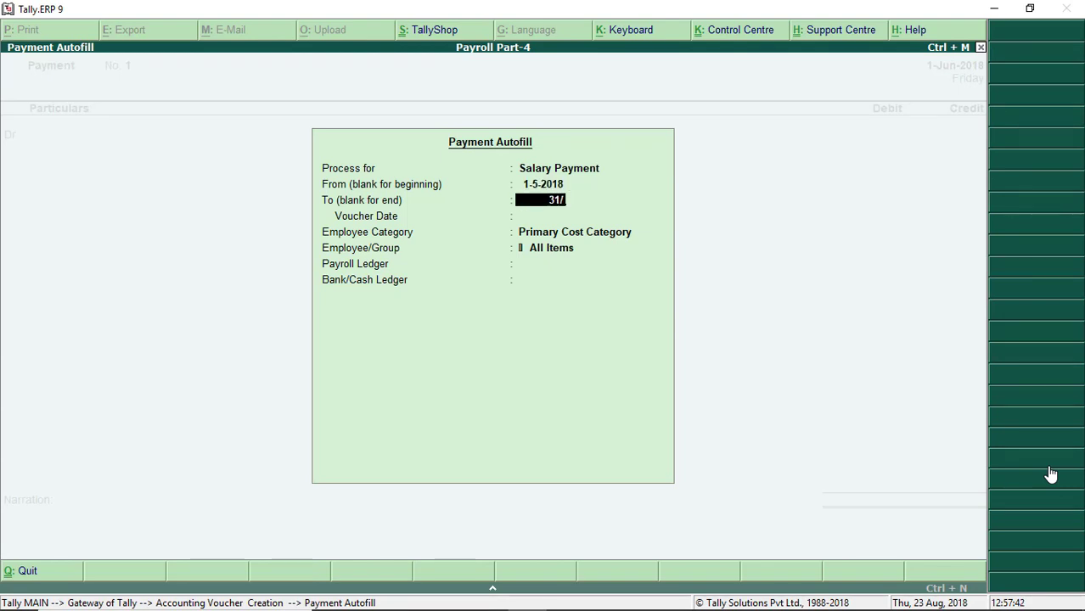
{"action": "type", "text": "5"}
{"action": "key", "text": "Return"}
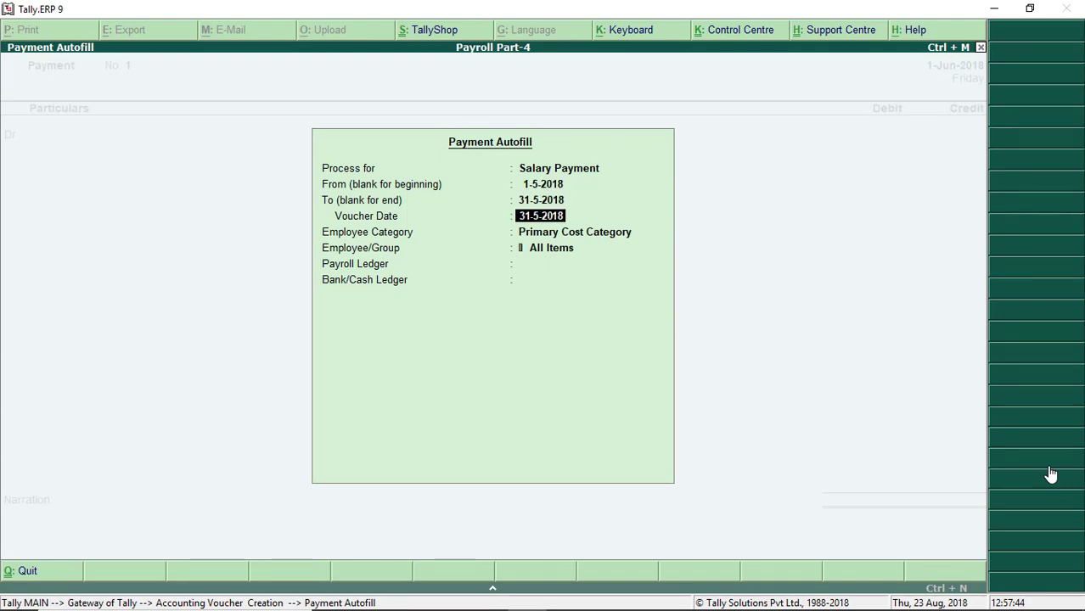
{"action": "type", "text": "1/6"}
{"action": "key", "text": "Return"}
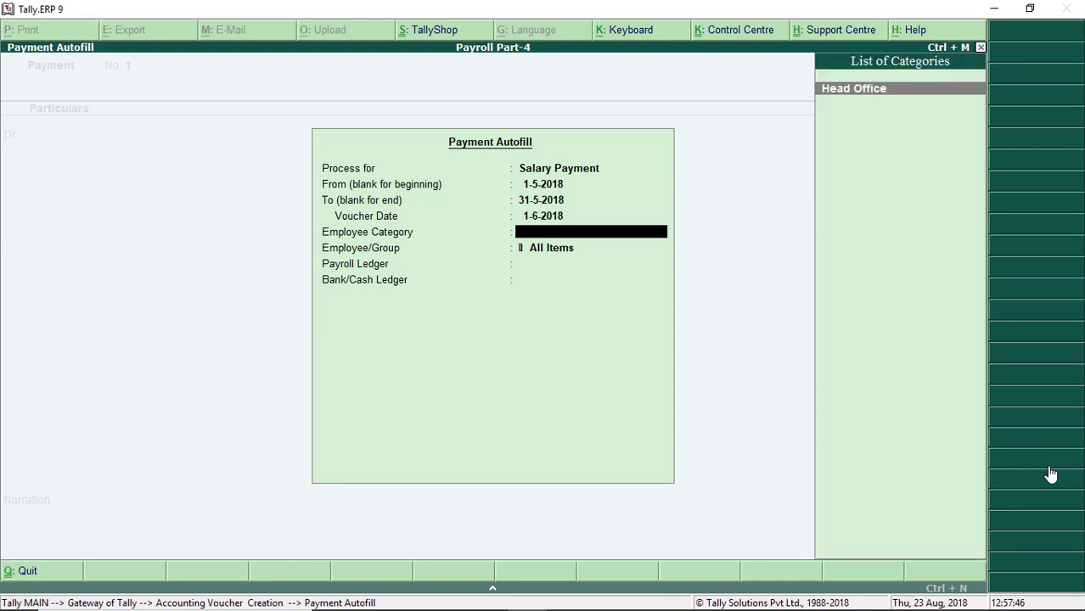
Step: Choose Head Office, all employees, Salary Payable ledger and Sbi Bank as the paying account
{"action": "key", "text": "Return"}
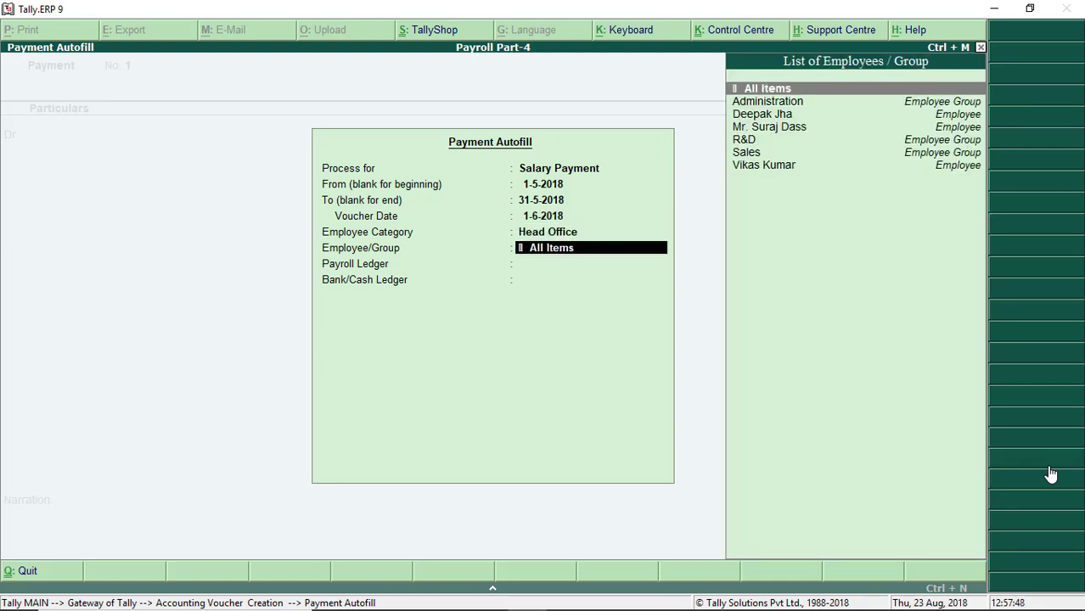
{"action": "key", "text": "Return"}
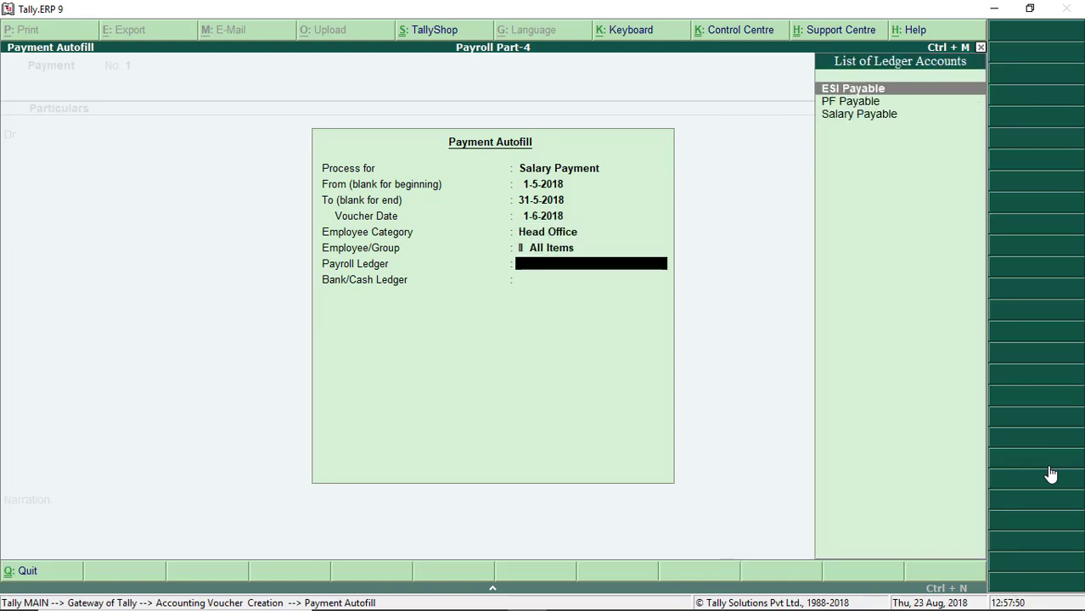
{"action": "key", "text": "Down"}
{"action": "key", "text": "Down"}
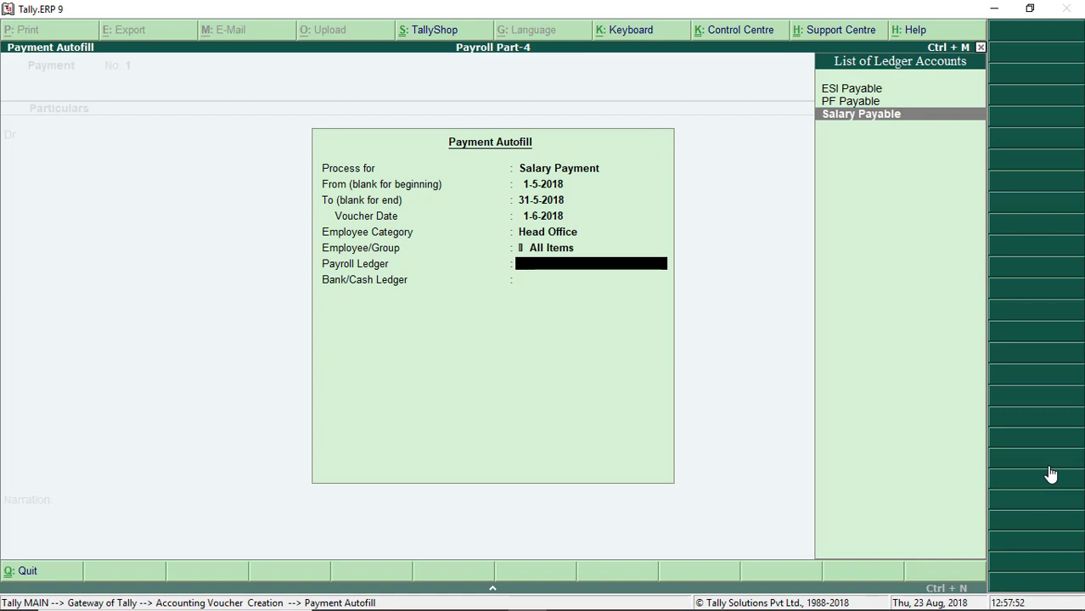
{"action": "key", "text": "Return"}
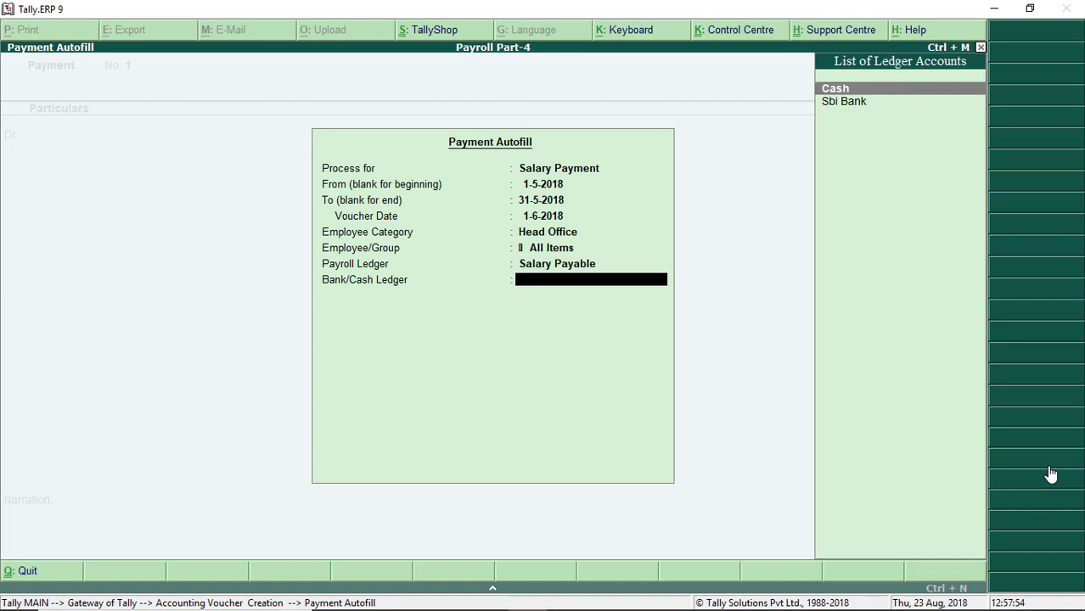
{"action": "key", "text": "Down"}
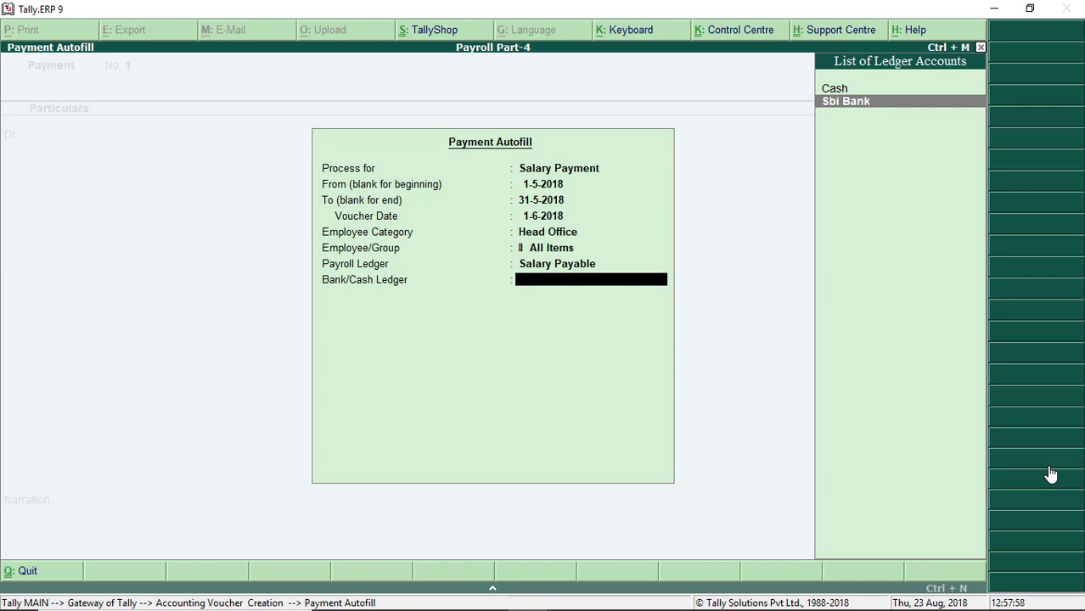
{"action": "key", "text": "Return"}
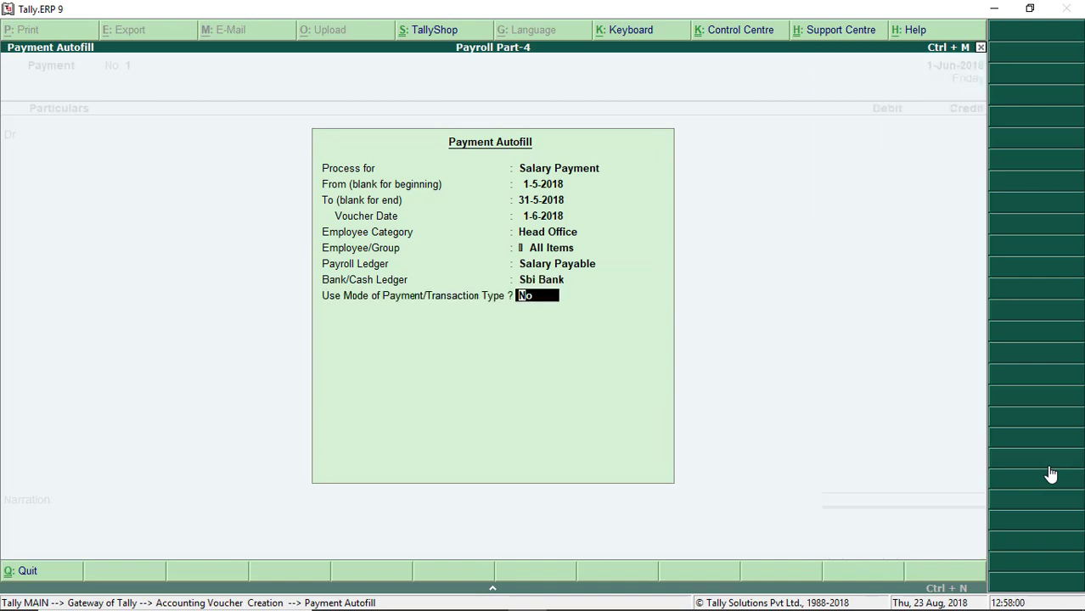
Step: Fill the 62,465.40 salaries, enter cheque 159632, narrate 'Being salary paid' and save voucher 1
{"action": "key", "text": "Return"}
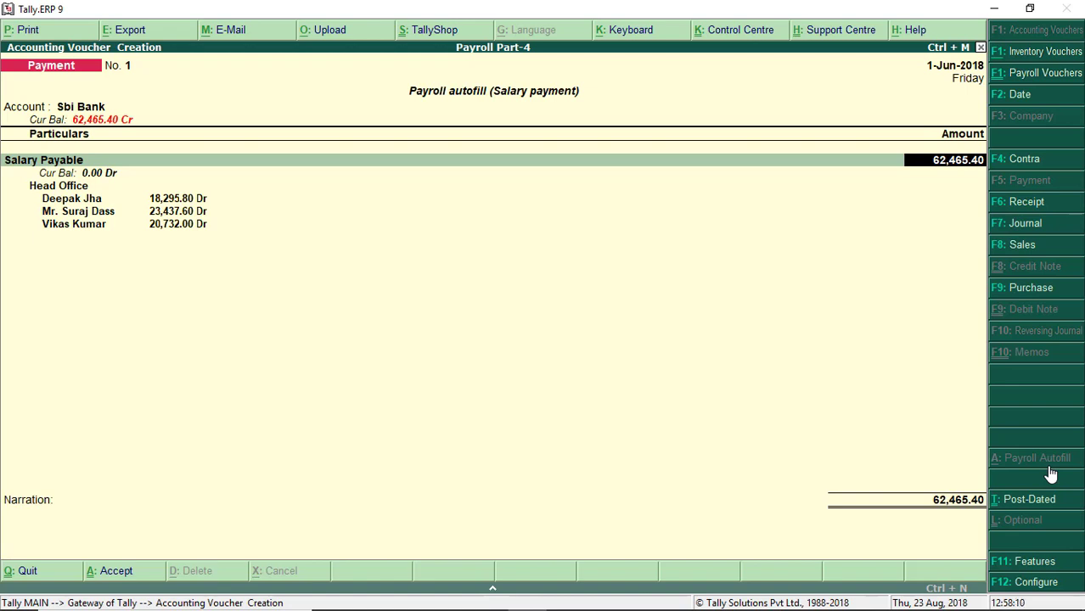
{"action": "key", "text": "Return"}
{"action": "key", "text": "Return"}
{"action": "key", "text": "Return"}
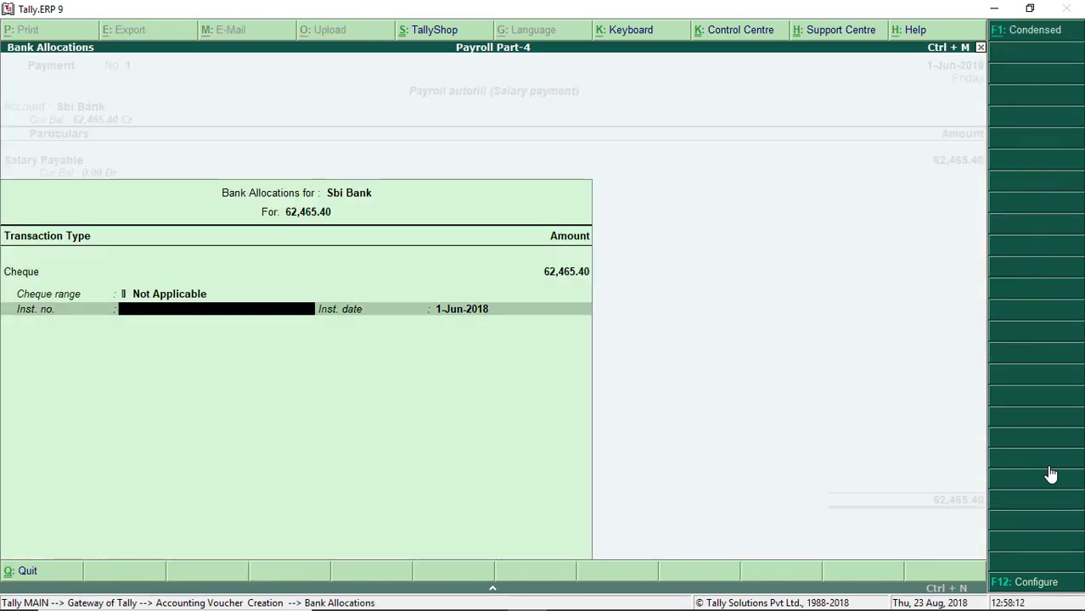
{"action": "type", "text": "159632"}
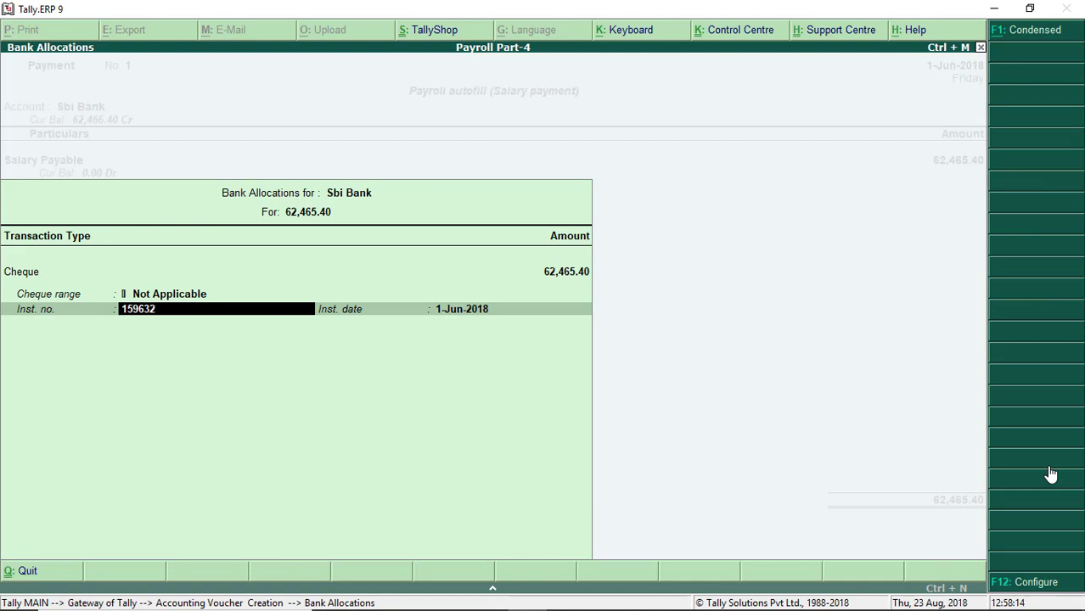
{"action": "key", "text": "Return"}
{"action": "key", "text": "Return"}
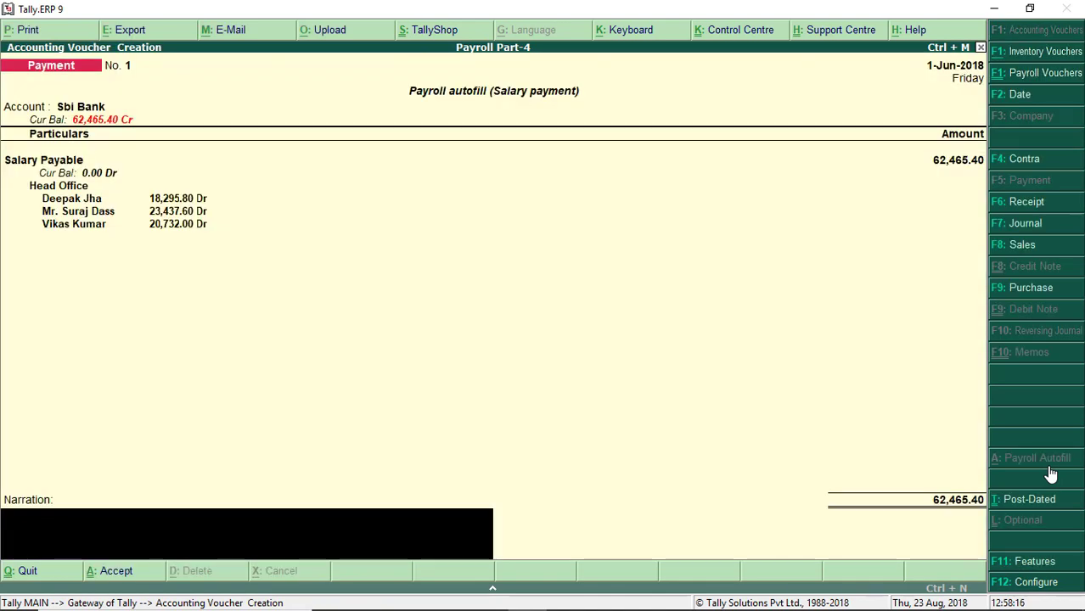
{"action": "type", "text": "Being sala"}
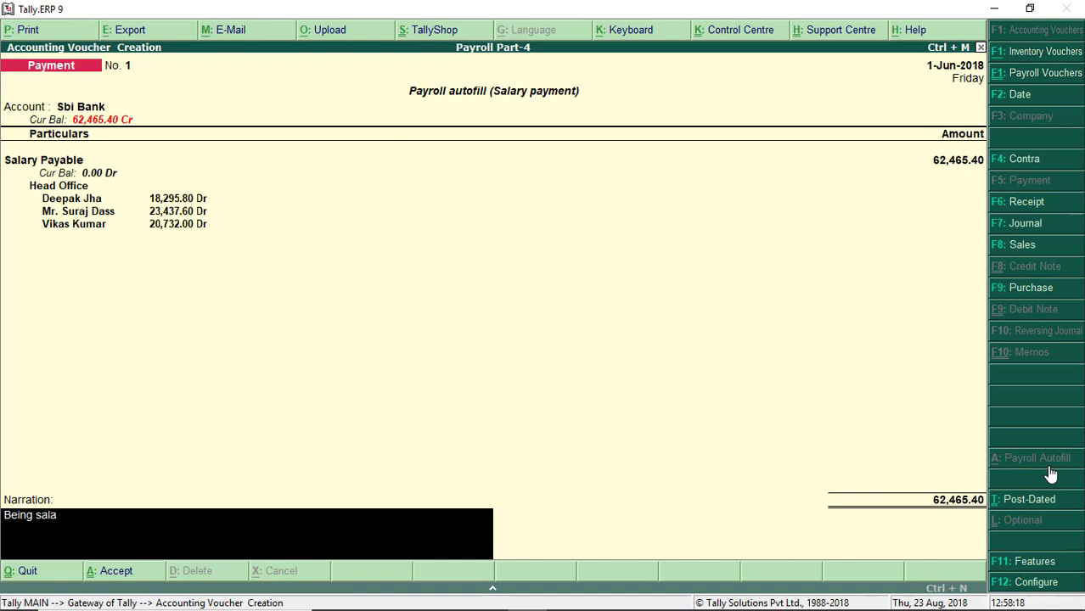
{"action": "type", "text": "ry paid"}
{"action": "key", "text": "Return"}
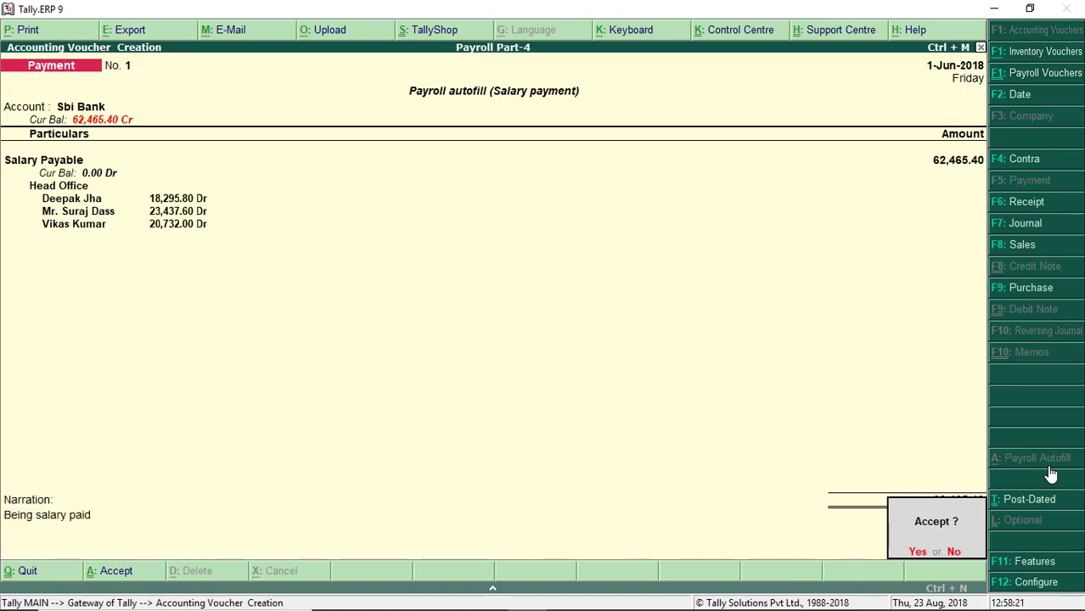
{"action": "key", "text": "y"}
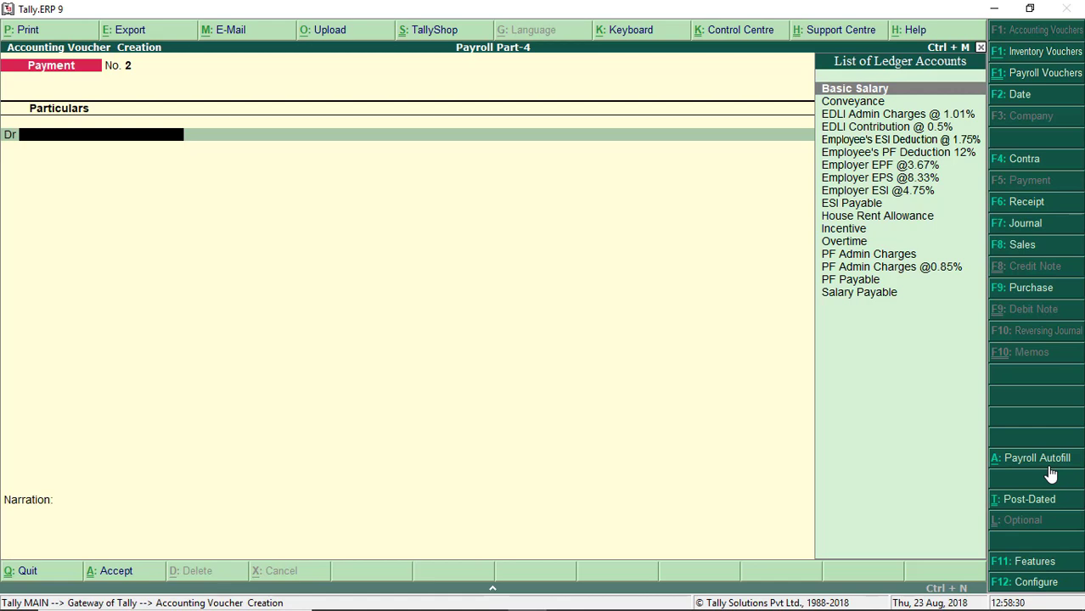
Step: Choose PF Challan for 1-5-2018 to 31-5-2018 with voucher date 1-6-2018
{"action": "left_click", "coordinate": [1051, 474]}
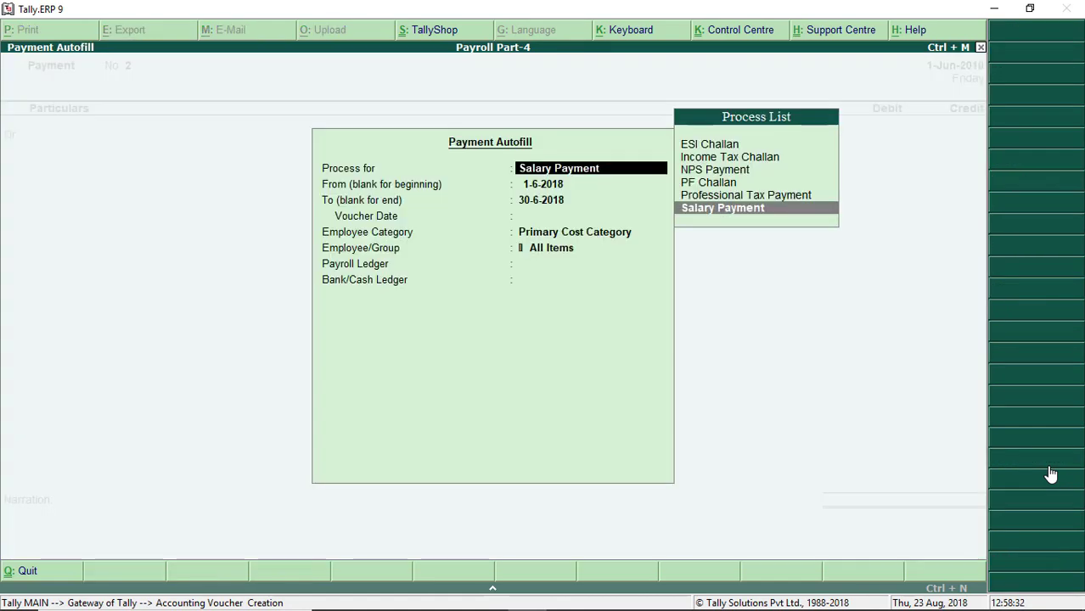
{"action": "key", "text": "Up"}
{"action": "key", "text": "Up"}
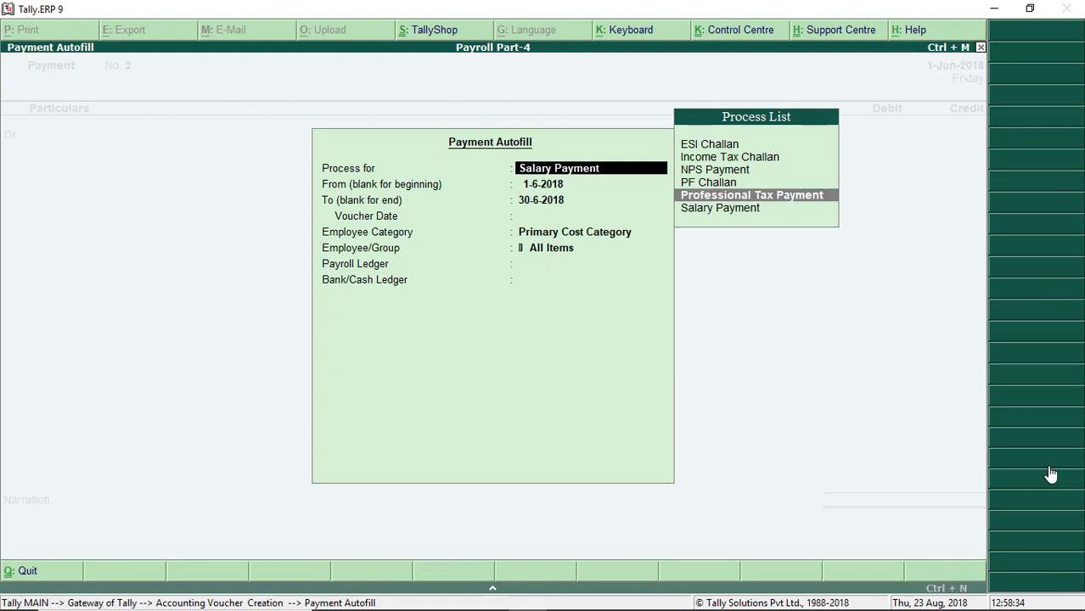
{"action": "key", "text": "Return"}
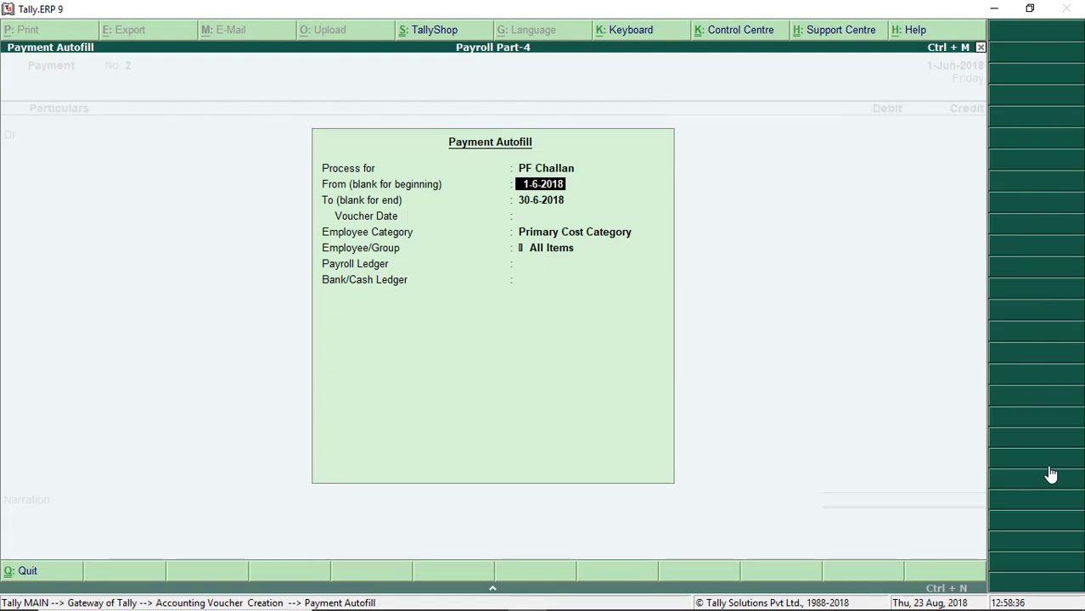
{"action": "type", "text": "1/5"}
{"action": "key", "text": "Return"}
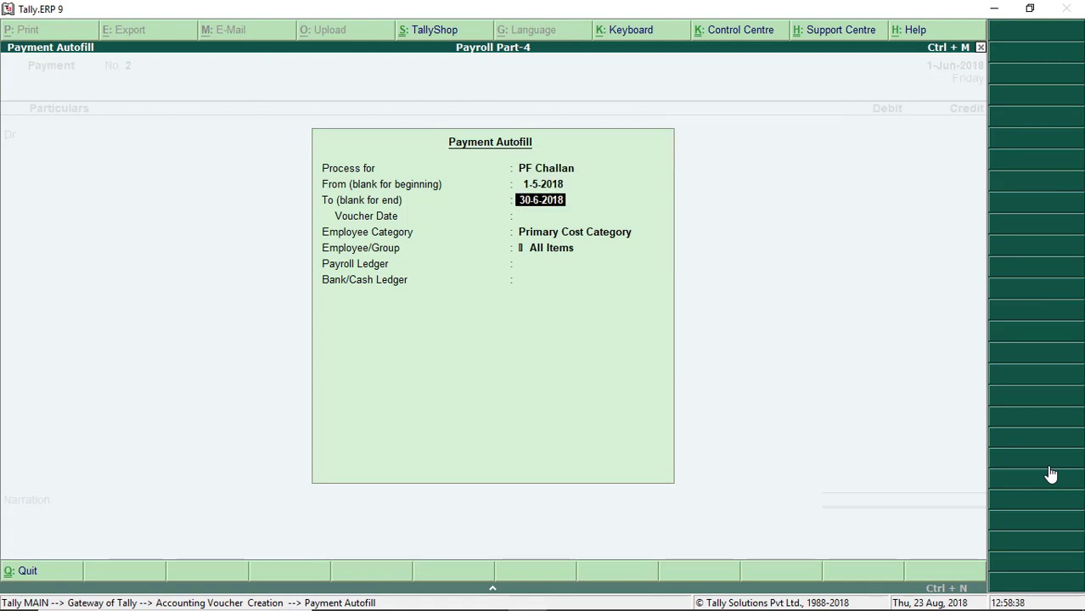
{"action": "type", "text": "31/5"}
{"action": "key", "text": "Return"}
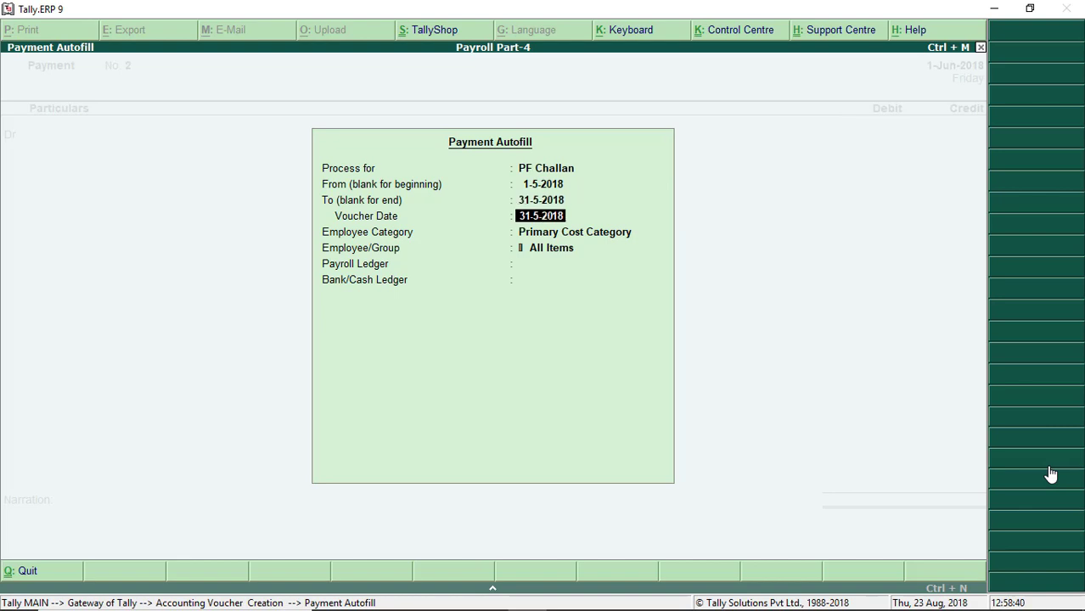
{"action": "type", "text": "1/6"}
{"action": "key", "text": "Return"}
Step: Select Head Office, all employees, PF Payable ledger and Sbi Bank for the challan
{"action": "key", "text": "Return"}
{"action": "key", "text": "Return"}
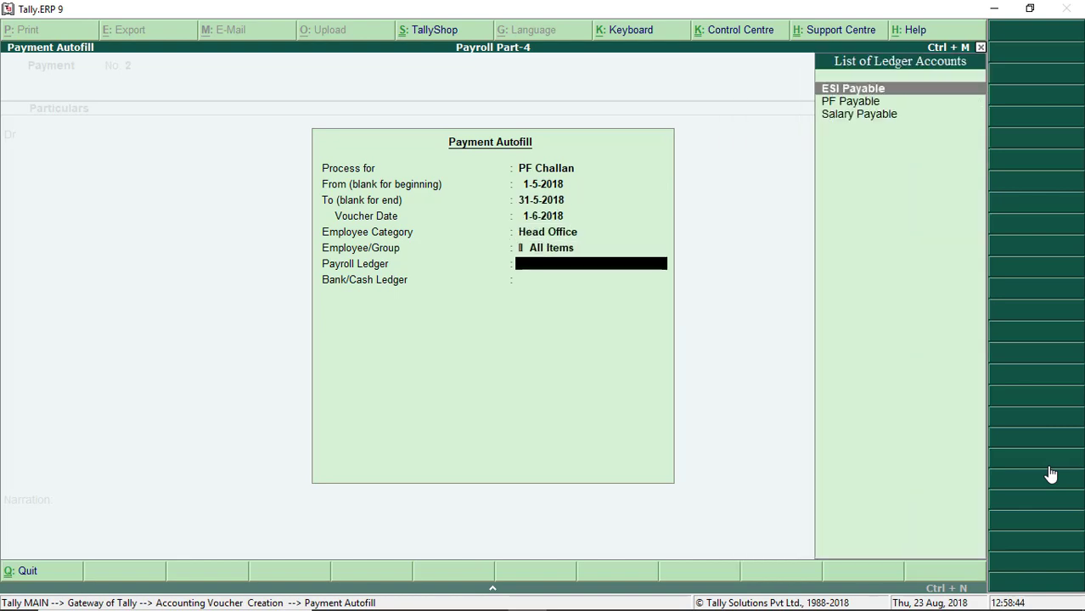
{"action": "key", "text": "Down"}
{"action": "key", "text": "Return"}
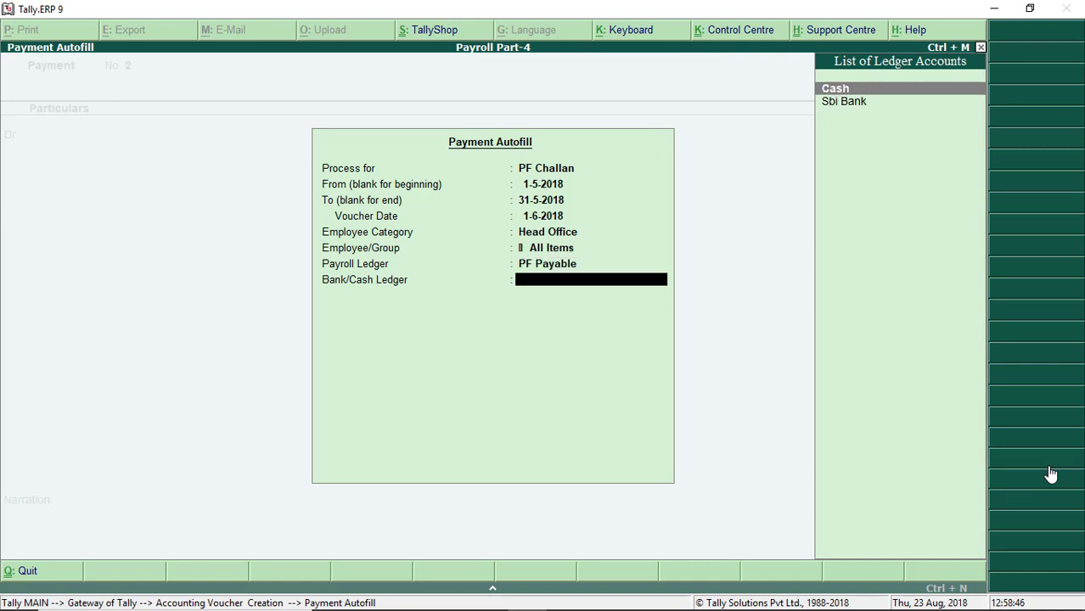
{"action": "key", "text": "Down"}
Step: Fill the PF challan entries, turn on Provide Details and enter cheque number 123654
{"action": "key", "text": "Return"}
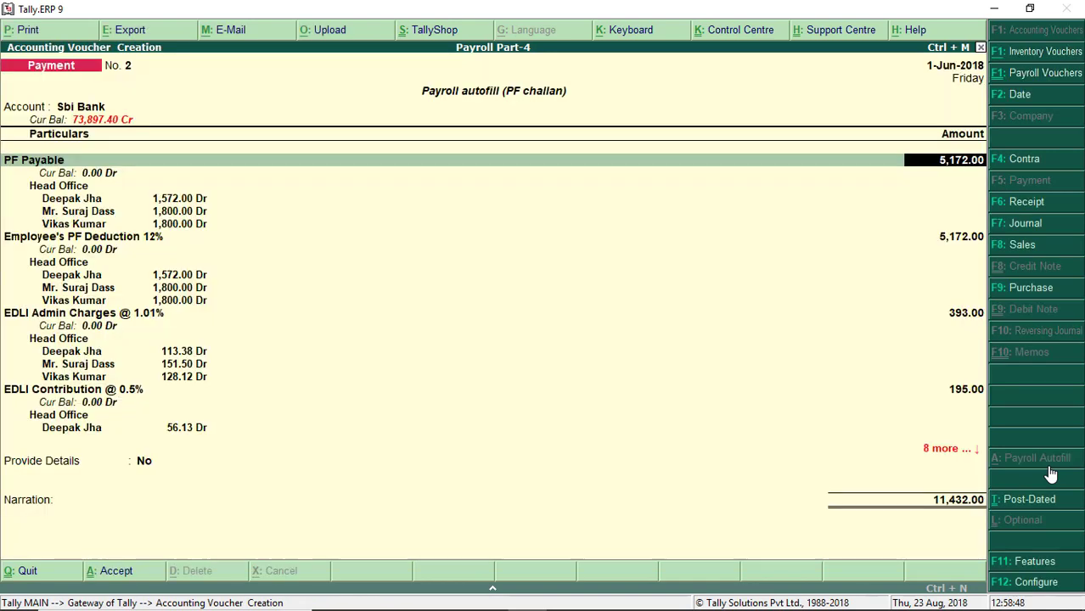
{"action": "key", "text": "Return"}
{"action": "key", "text": "Return"}
{"action": "key", "text": "Return"}
{"action": "key", "text": "Return"}
{"action": "key", "text": "Return"}
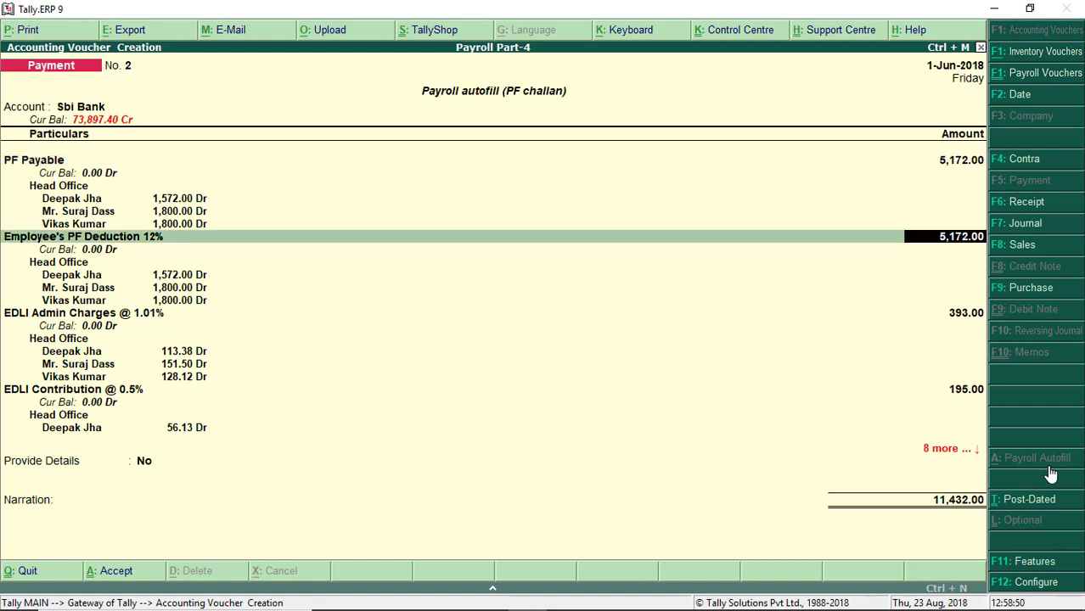
{"action": "key", "text": "Return"}
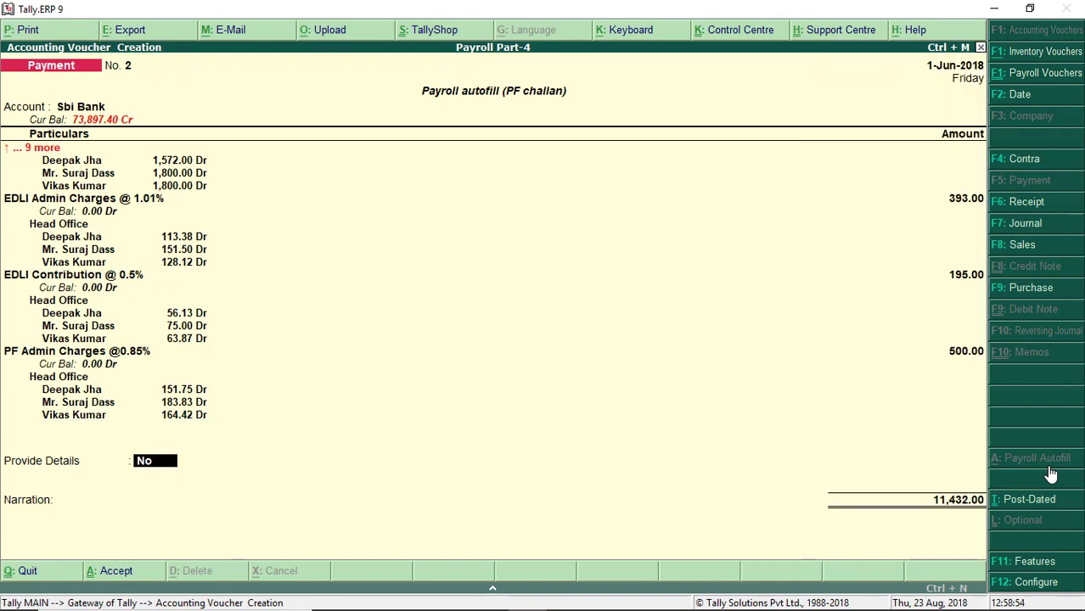
{"action": "key", "text": "y"}
{"action": "key", "text": "Return"}
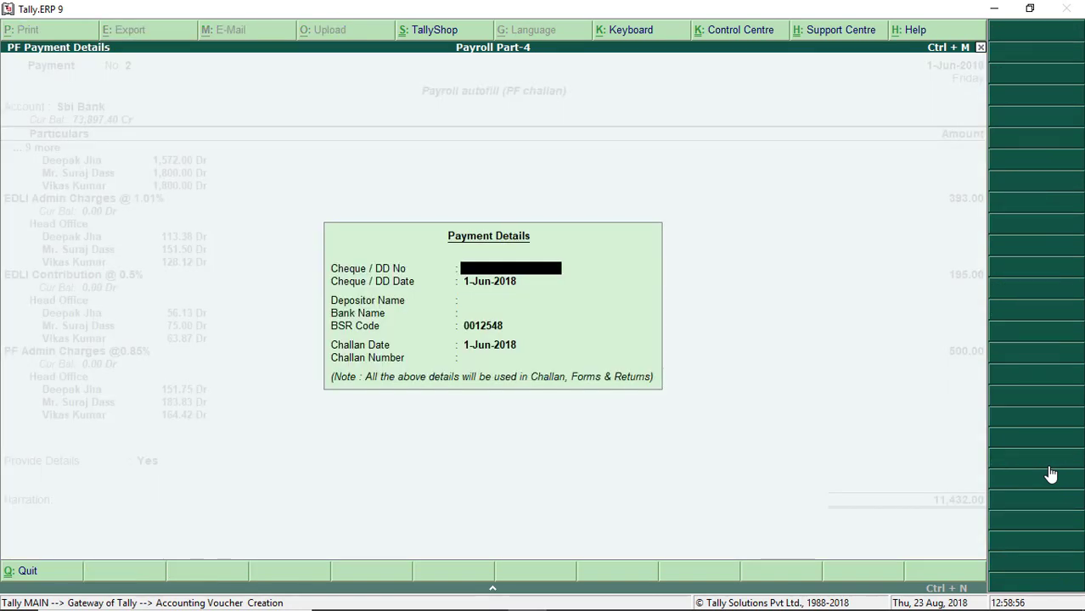
{"action": "type", "text": "123654"}
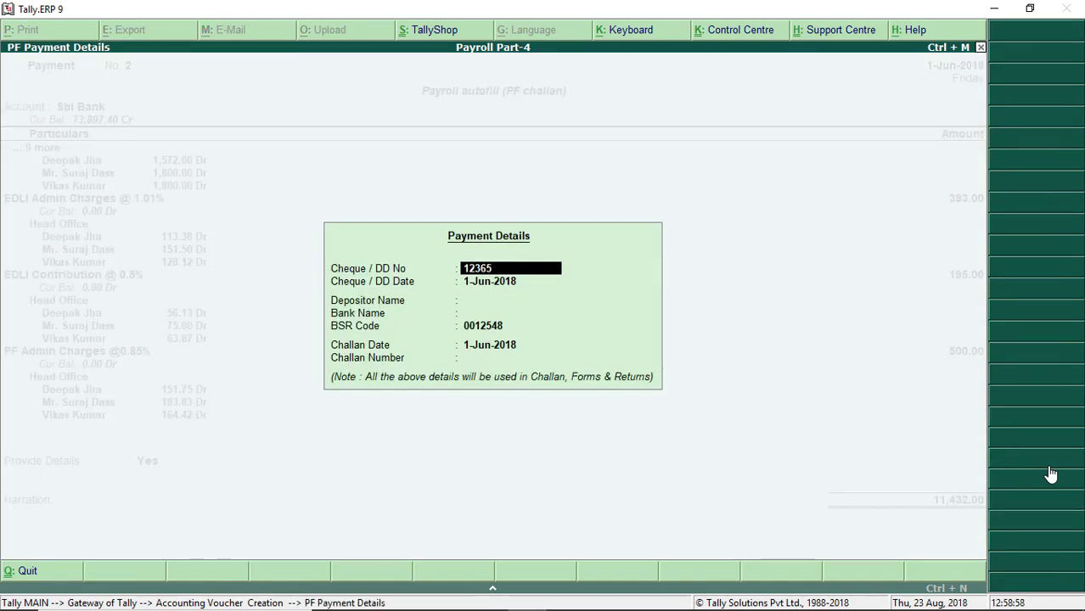
{"action": "key", "text": "Return"}
{"action": "key", "text": "Return"}
{"action": "key", "text": "Return"}
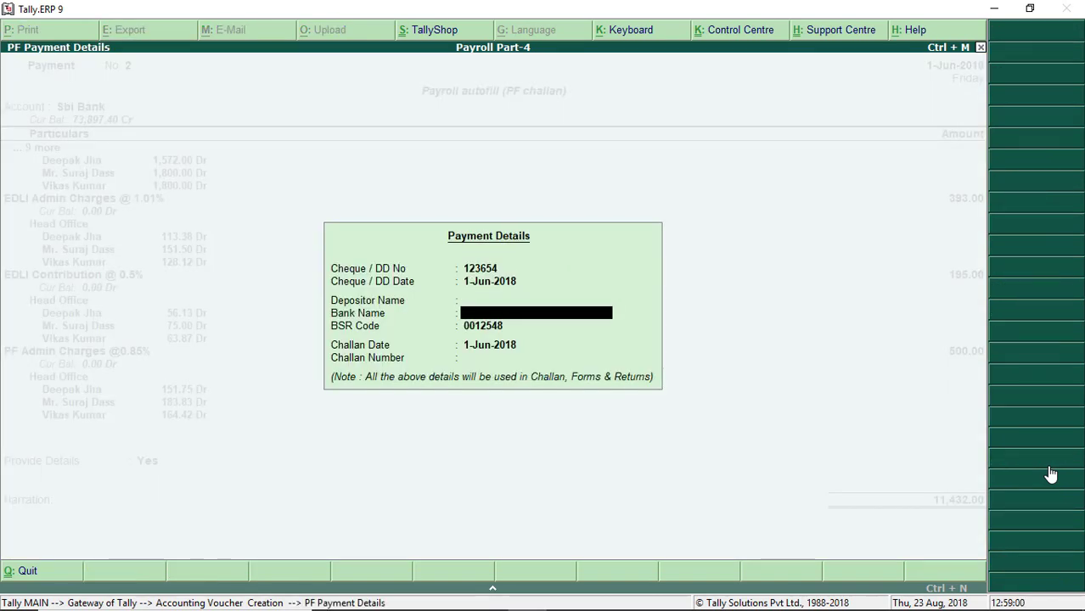
{"action": "key", "text": "Up"}
{"action": "key", "text": "Up"}
{"action": "key", "text": "Up"}
{"action": "key", "text": "Return"}
{"action": "key", "text": "Return"}
{"action": "key", "text": "Return"}
{"action": "key", "text": "Return"}
{"action": "key", "text": "Return"}
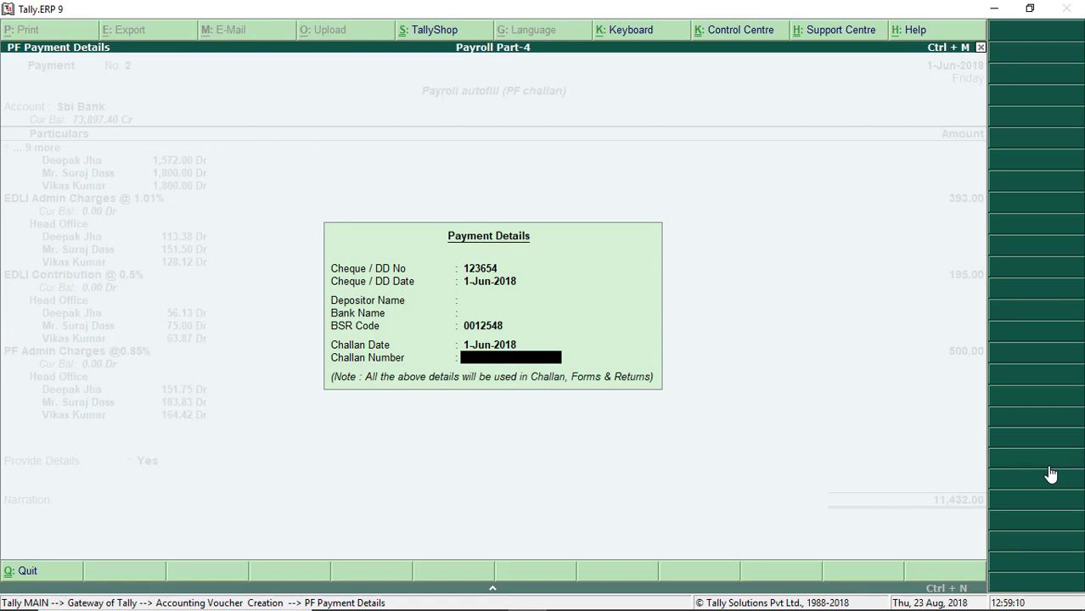
Step: Enter the depositor's name and bank name 'State Bank of India' in the PF payment details
{"action": "key", "text": "BackSpace"}
{"action": "key", "text": "BackSpace"}
{"action": "key", "text": "BackSpace"}
{"action": "key", "text": "BackSpace"}
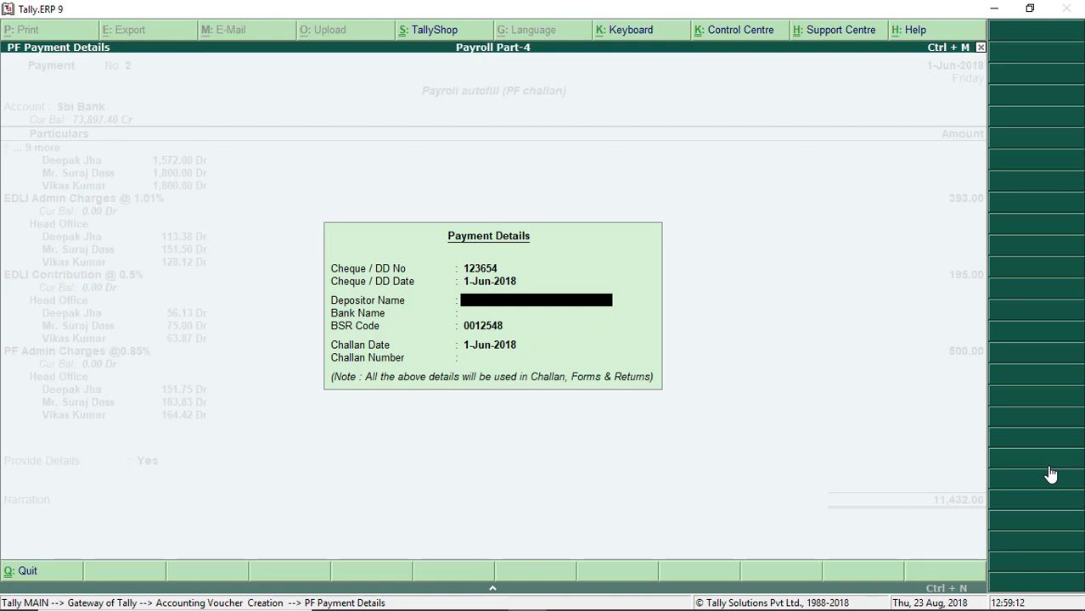
{"action": "key", "text": "Return"}
{"action": "type", "text": "Sat"}
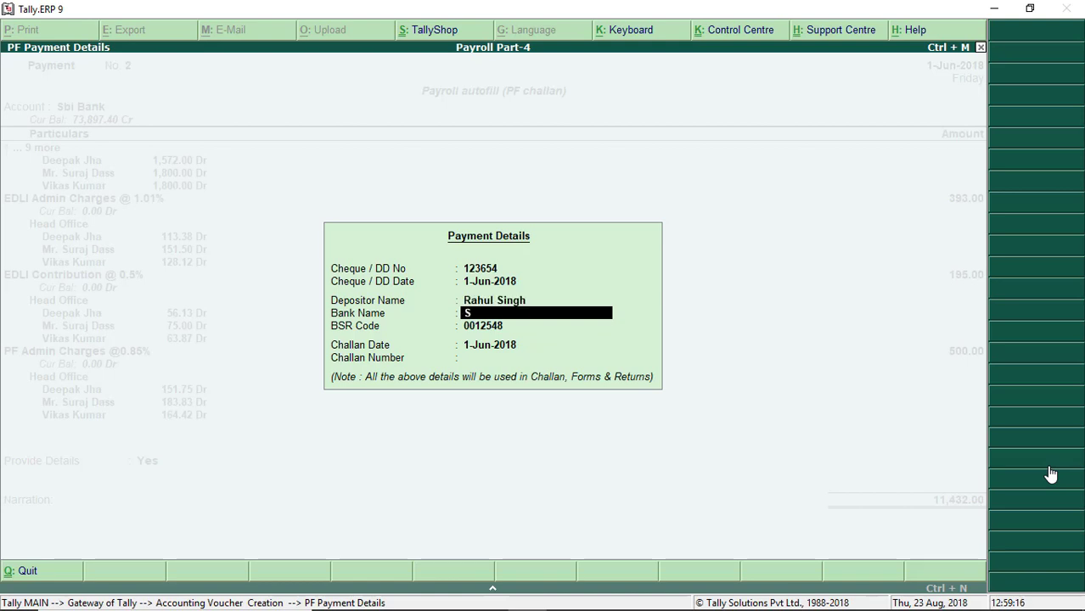
{"action": "key", "text": "BackSpace"}
{"action": "key", "text": "BackSpace"}
{"action": "type", "text": "ta"}
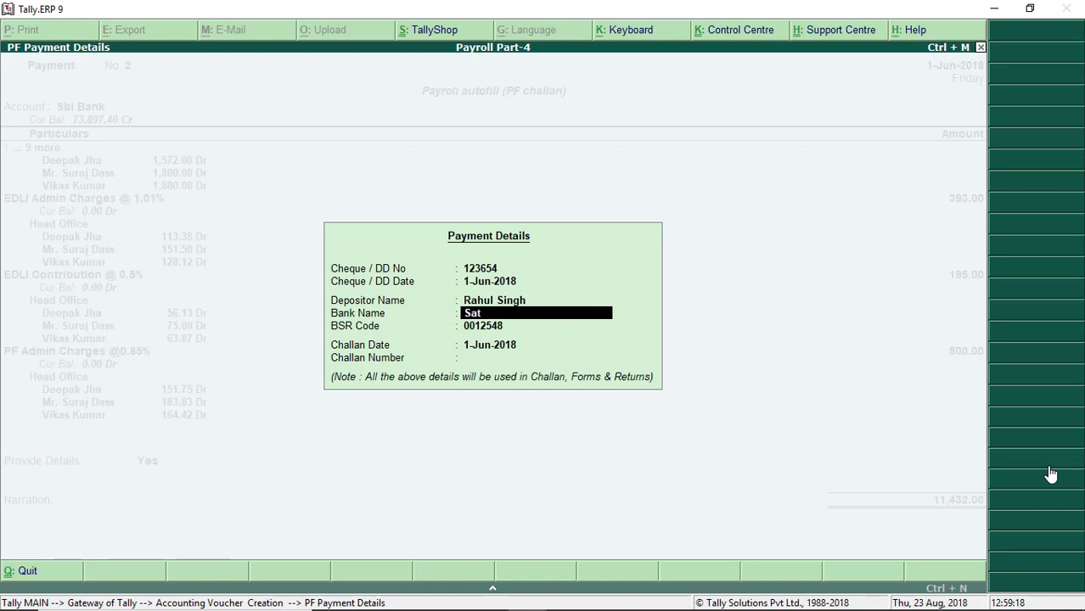
{"action": "key", "text": "BackSpace"}
{"action": "type", "text": "ate Bank of in"}
{"action": "key", "text": "BackSpace"}
{"action": "key", "text": "BackSpace"}
{"action": "type", "text": "India"}
{"action": "key", "text": "Return"}
{"action": "key", "text": "Return"}
{"action": "key", "text": "Return"}
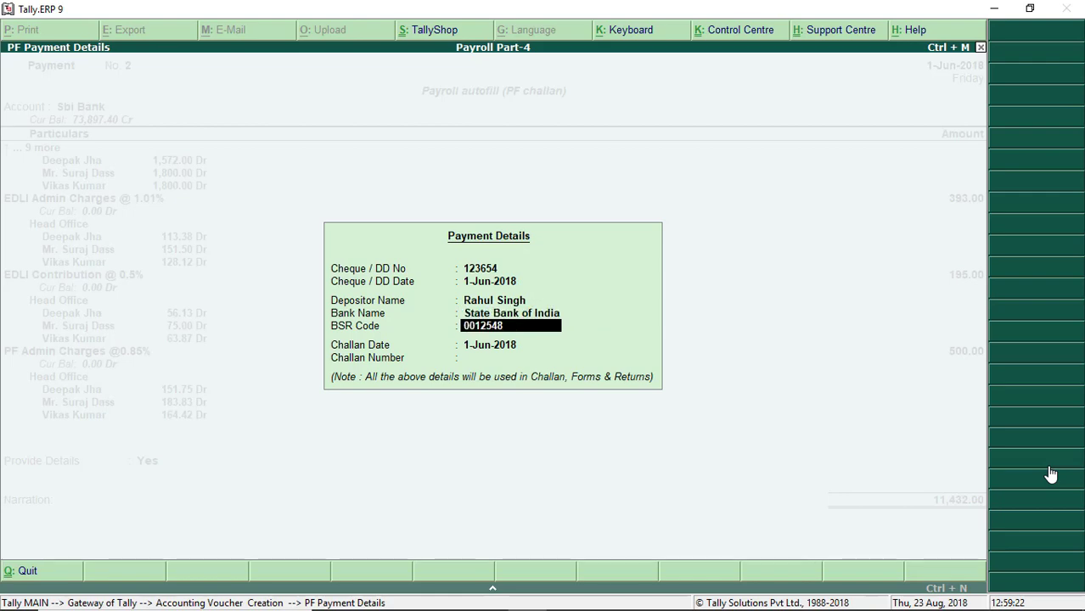
{"action": "key", "text": "Return"}
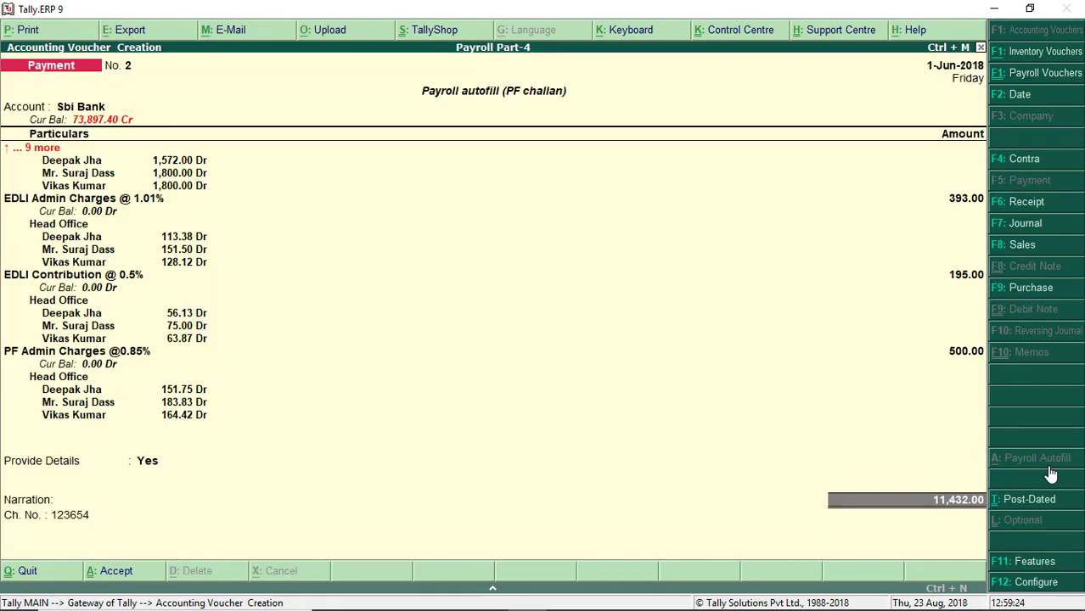
Step: Record cheque 159654 in the Sbi Bank allocation and save payment voucher No. 2
{"action": "key", "text": "Return"}
{"action": "key", "text": "Return"}
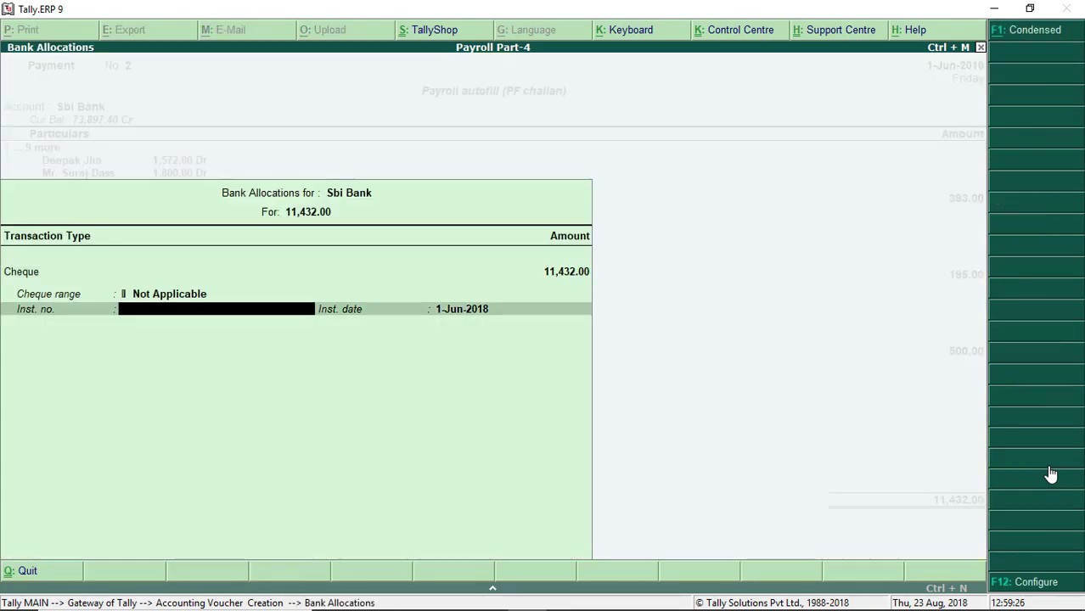
{"action": "type", "text": "159654"}
{"action": "key", "text": "Return"}
{"action": "key", "text": "Return"}
{"action": "key", "text": "Return"}
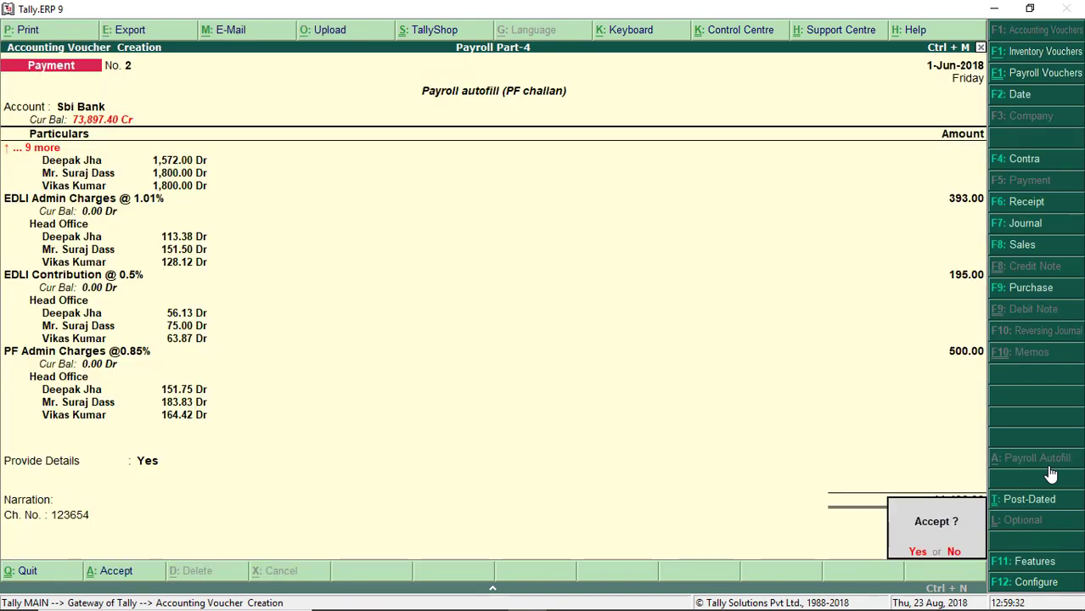
{"action": "key", "text": "Return"}
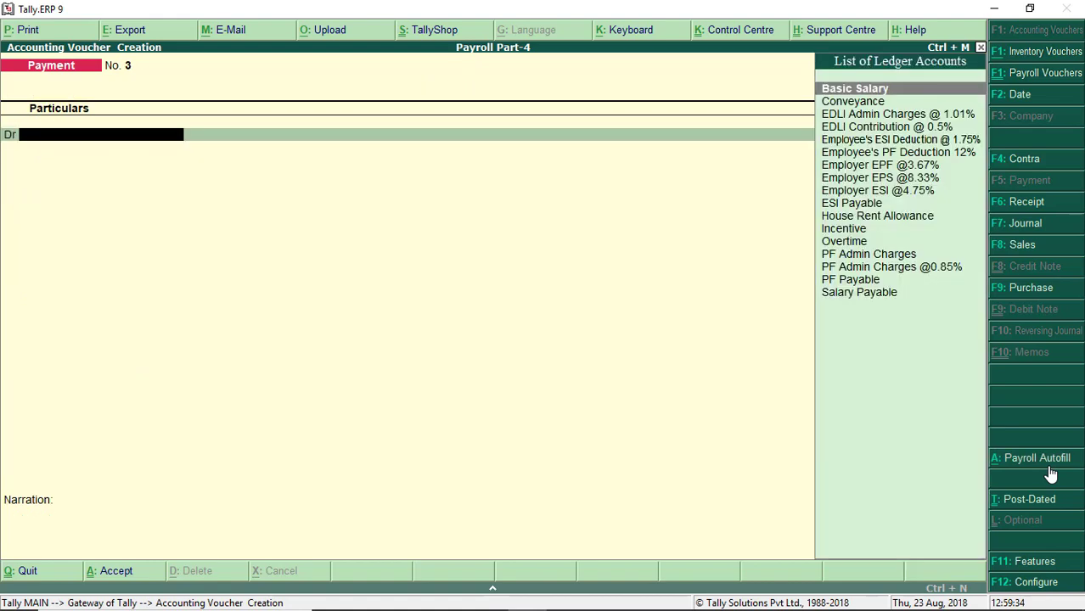
Step: Reopen payment No. 2 and preview its Combined PF Challan with challan printing set to Yes
{"action": "key", "text": "Page_Up"}
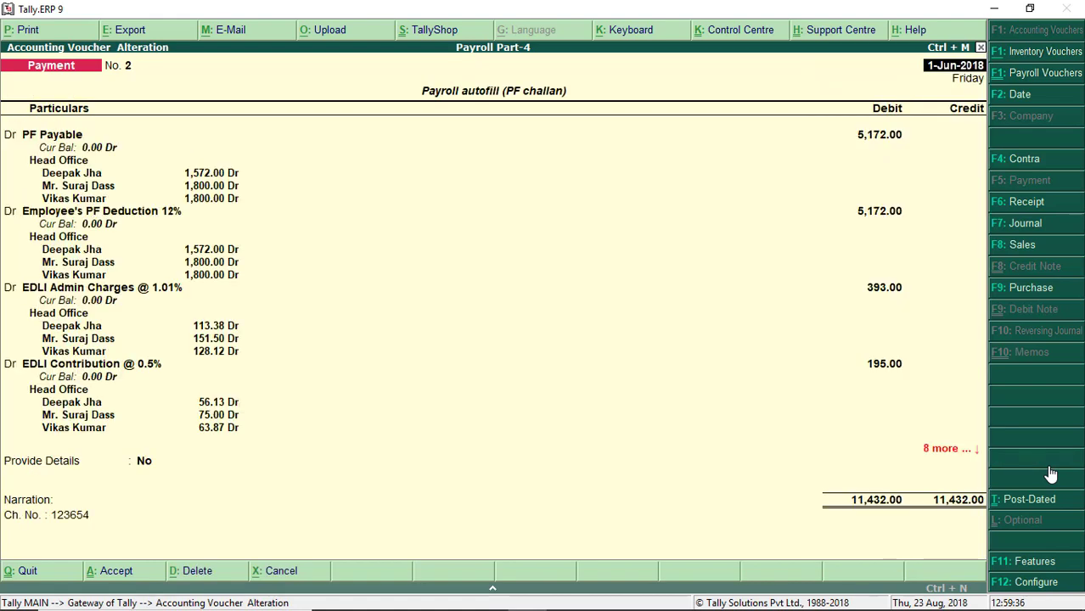
{"action": "key", "text": "alt+p"}
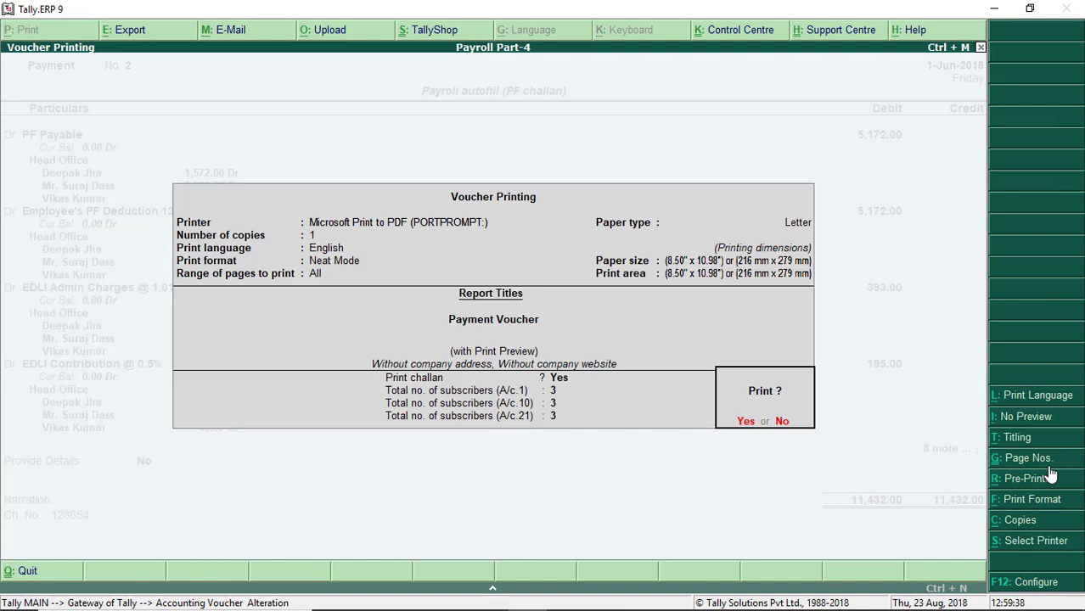
{"action": "key", "text": "BackSpace"}
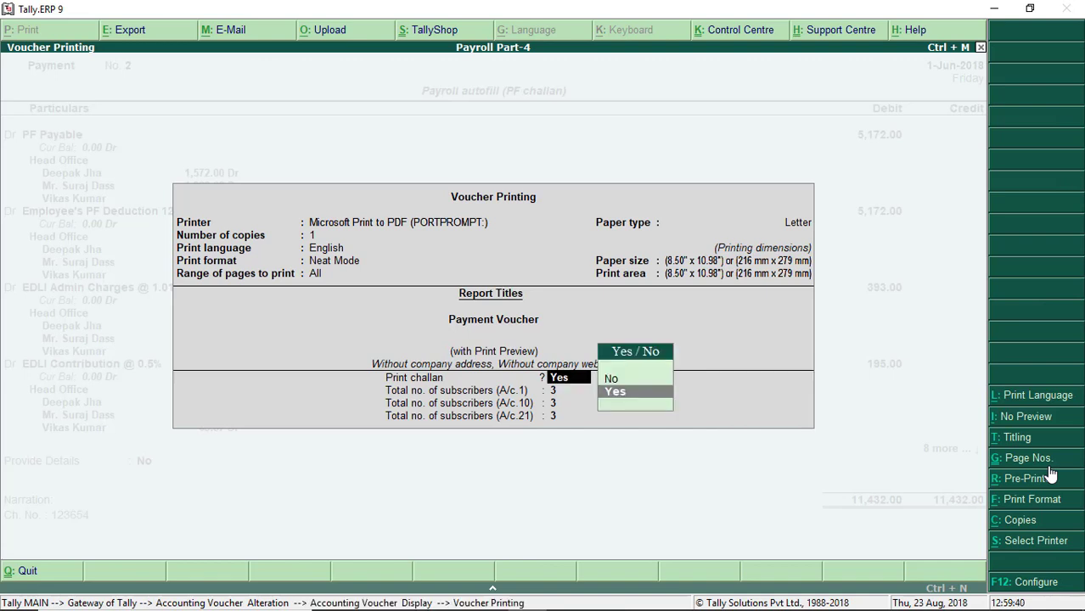
{"action": "key", "text": "Return"}
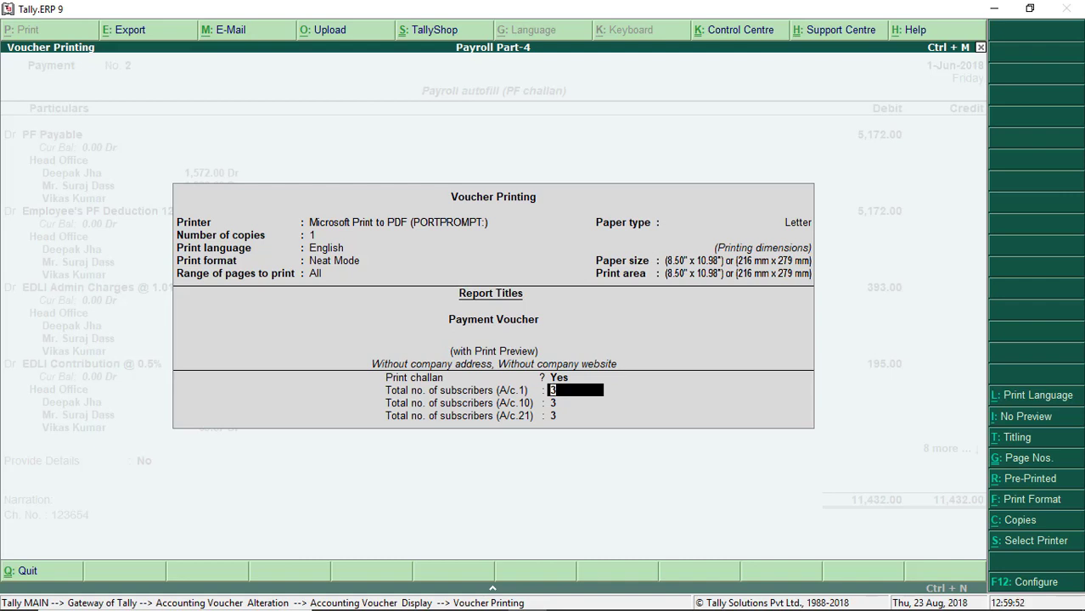
{"action": "key", "text": "Return"}
{"action": "key", "text": "Return"}
{"action": "key", "text": "Return"}
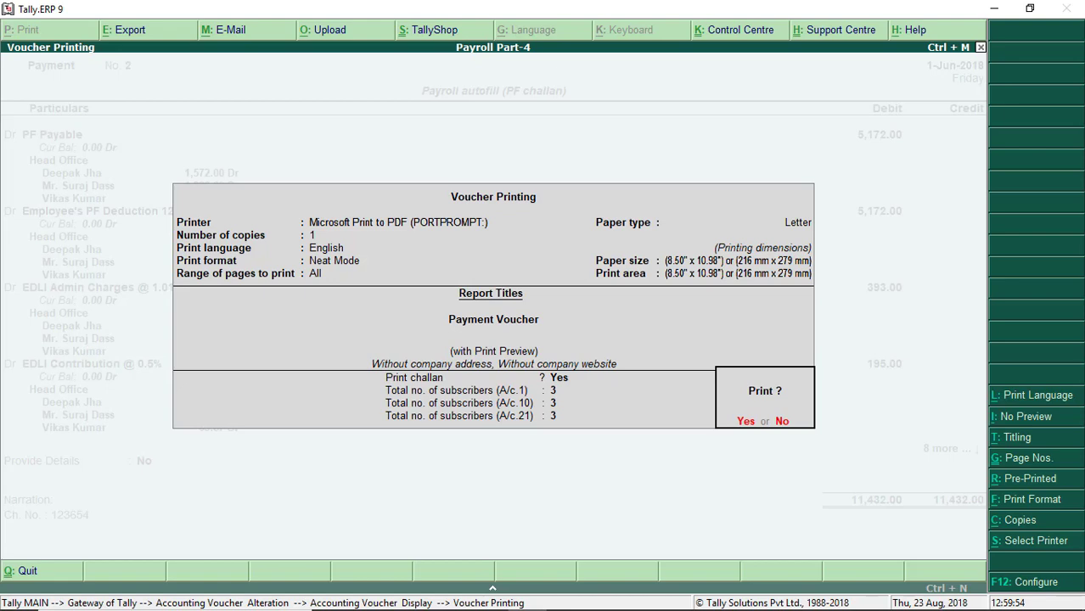
{"action": "key", "text": "Return"}
Step: Zoom and scroll through the 11,432.00 challan preview, then close it to blank voucher No. 3
{"action": "left_click", "coordinate": [677, 531]}
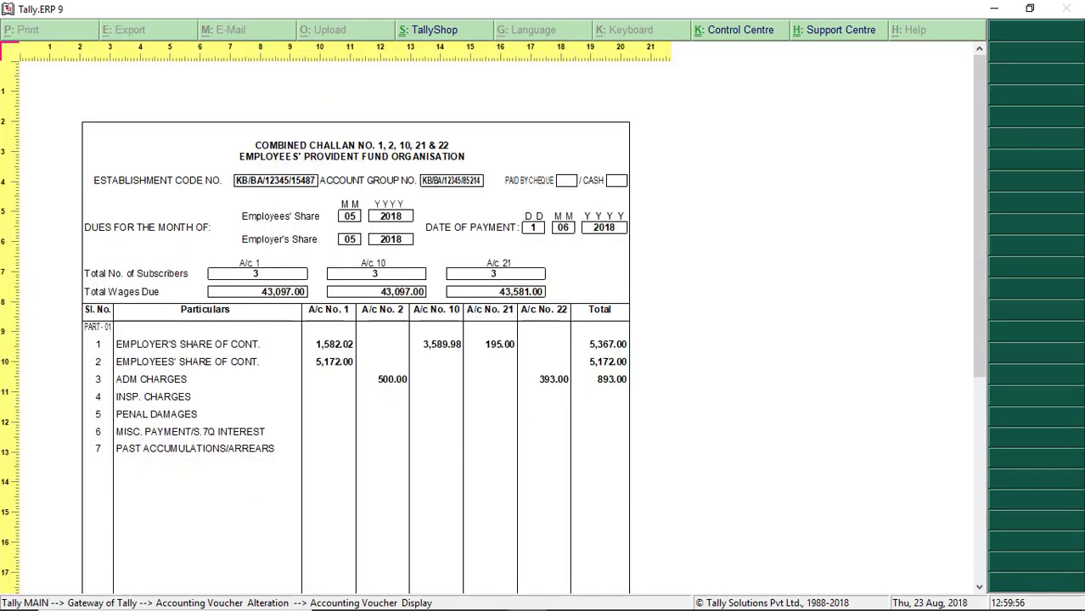
{"action": "scroll", "coordinate": [618, 433], "scroll_direction": "down", "scroll_amount": 8}
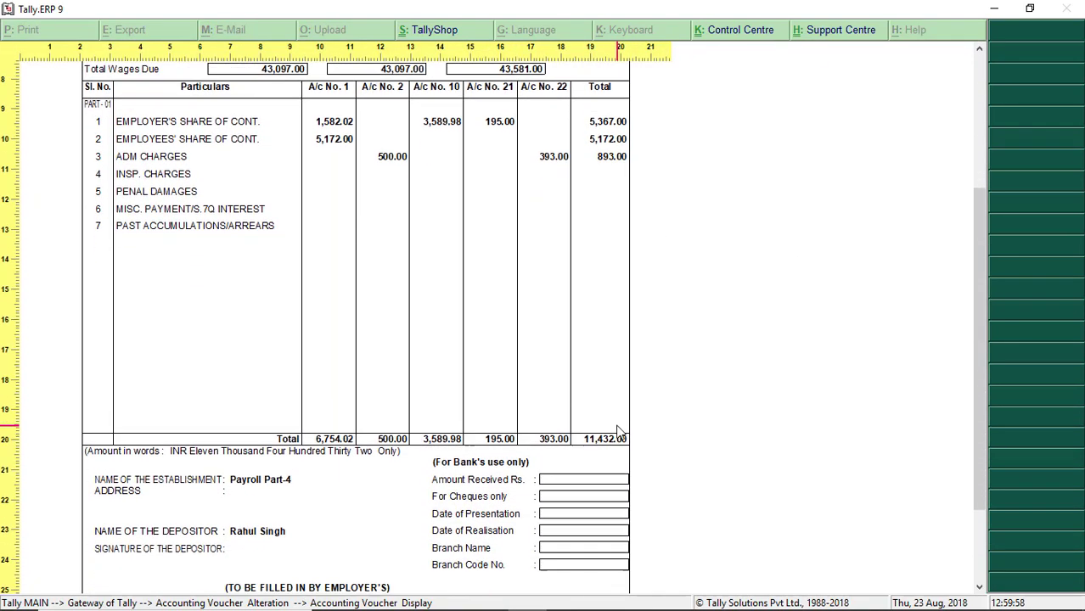
{"action": "scroll", "coordinate": [675, 460], "scroll_direction": "up", "scroll_amount": 5}
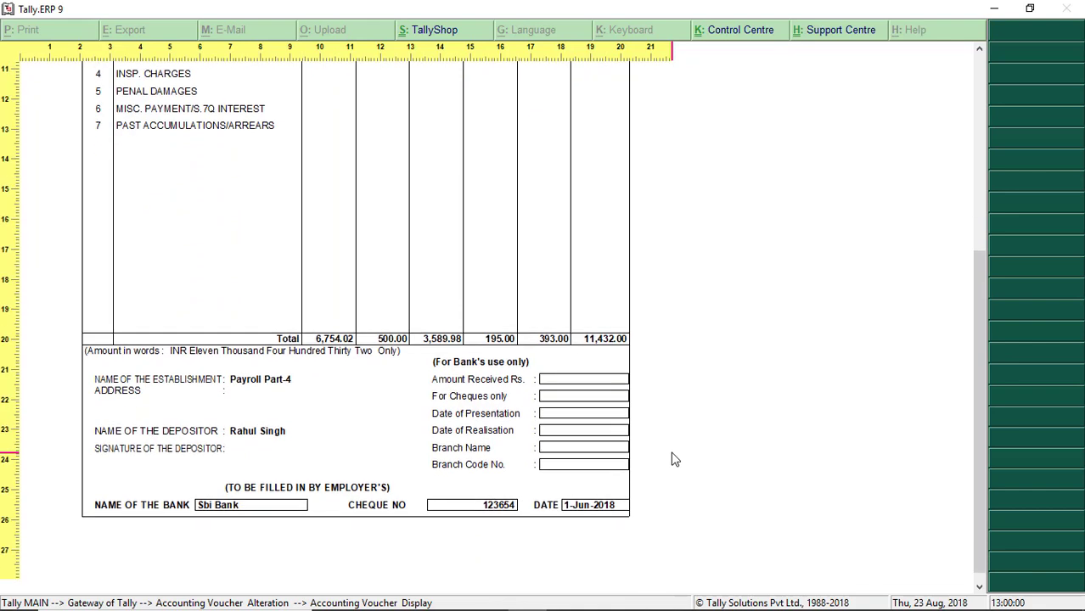
{"action": "scroll", "coordinate": [675, 459], "scroll_direction": "up", "scroll_amount": 2}
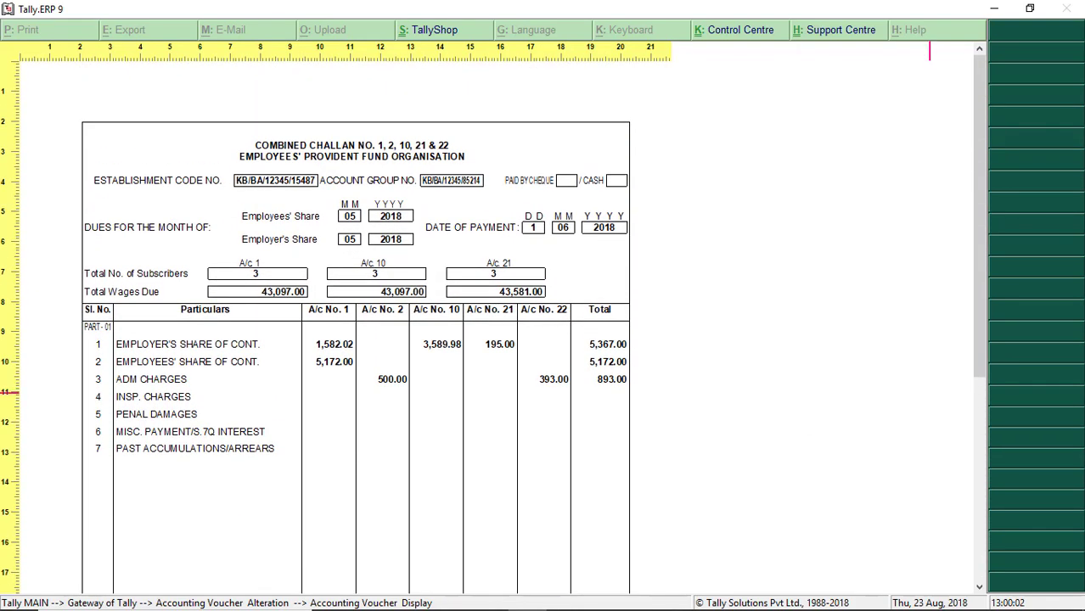
{"action": "key", "text": "Escape"}
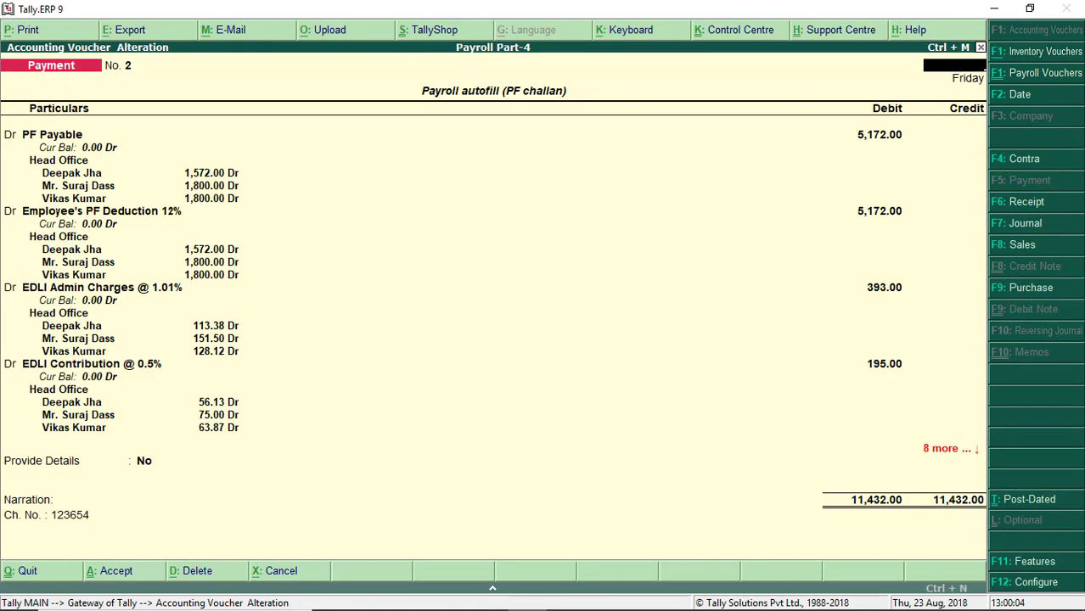
{"action": "key", "text": "Escape"}
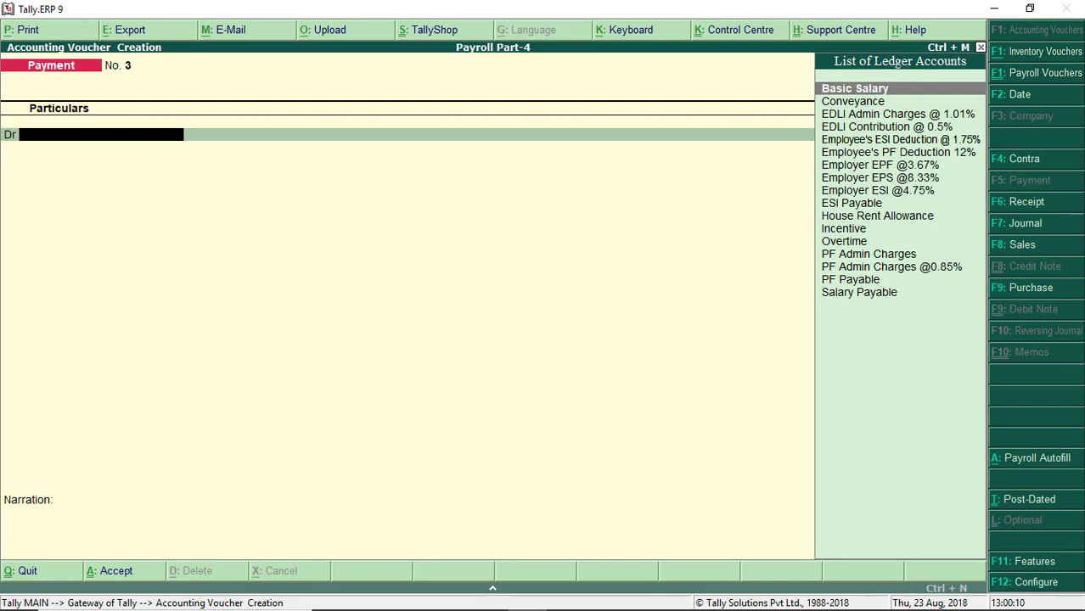
Step: Autofill an ESI Challan for 1-5-2018 to 31-5-2018 with voucher date 1-6-2018
{"action": "key", "text": "alt+a"}
{"action": "key", "text": "Up"}
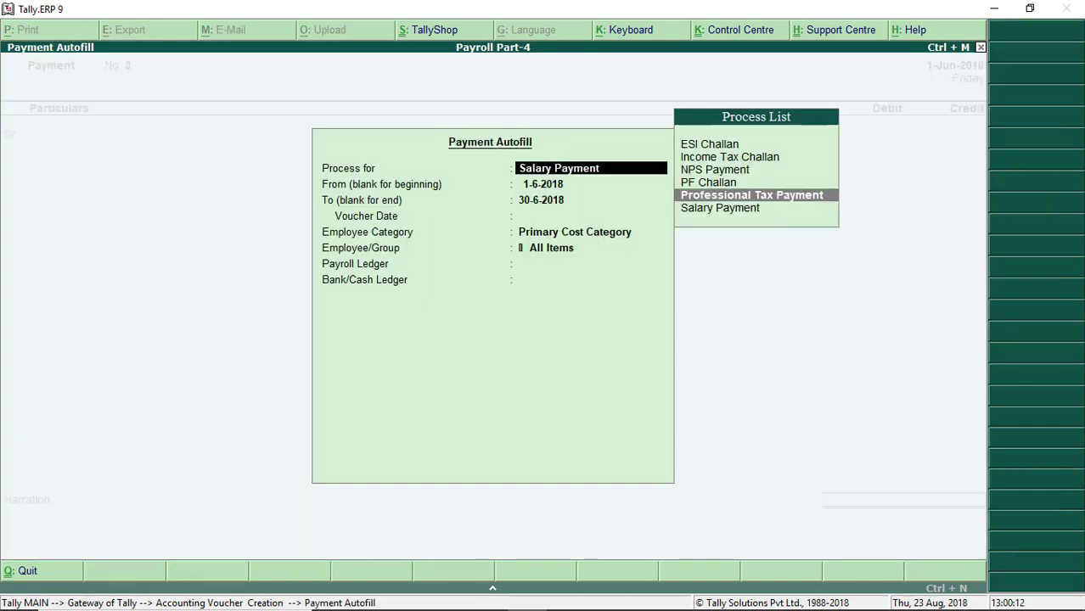
{"action": "key", "text": "Up"}
{"action": "key", "text": "Up"}
{"action": "key", "text": "Up"}
{"action": "key", "text": "Up"}
{"action": "key", "text": "Return"}
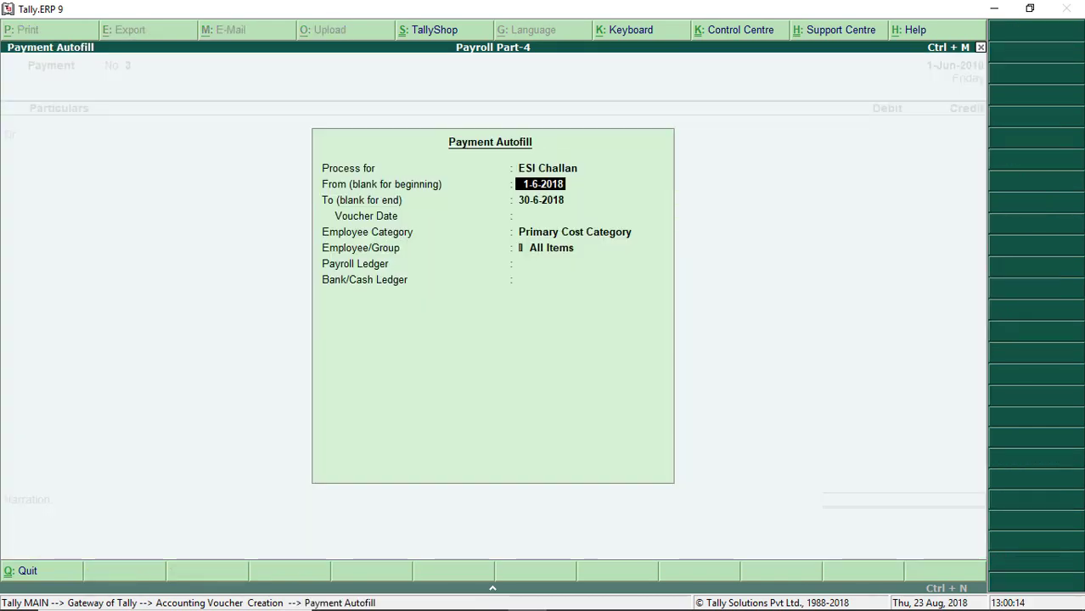
{"action": "type", "text": "1-5"}
{"action": "key", "text": "Return"}
{"action": "type", "text": "31"}
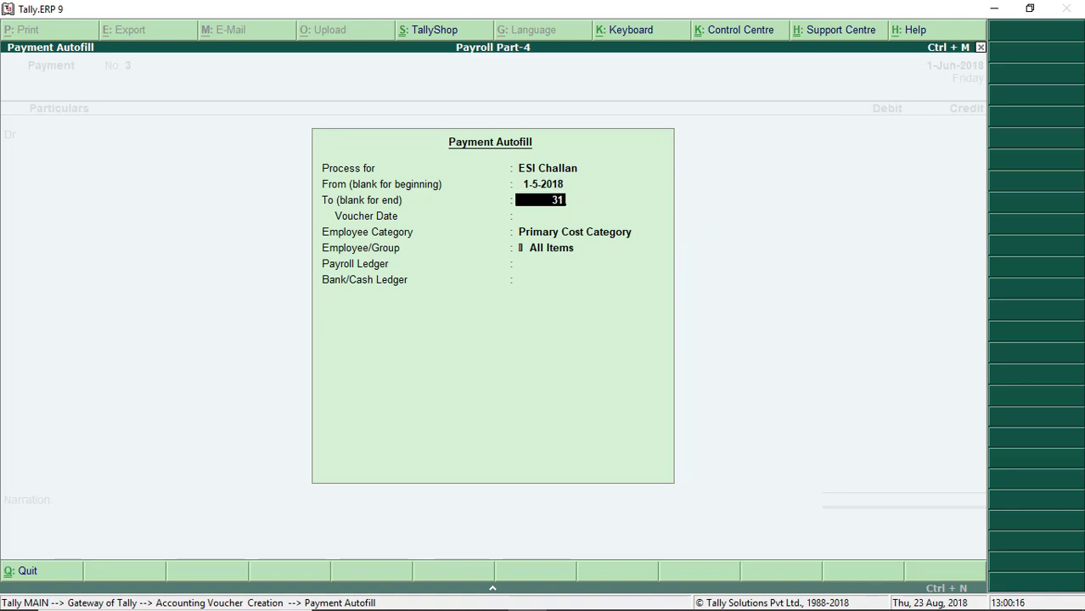
{"action": "type", "text": "-5"}
{"action": "key", "text": "Return"}
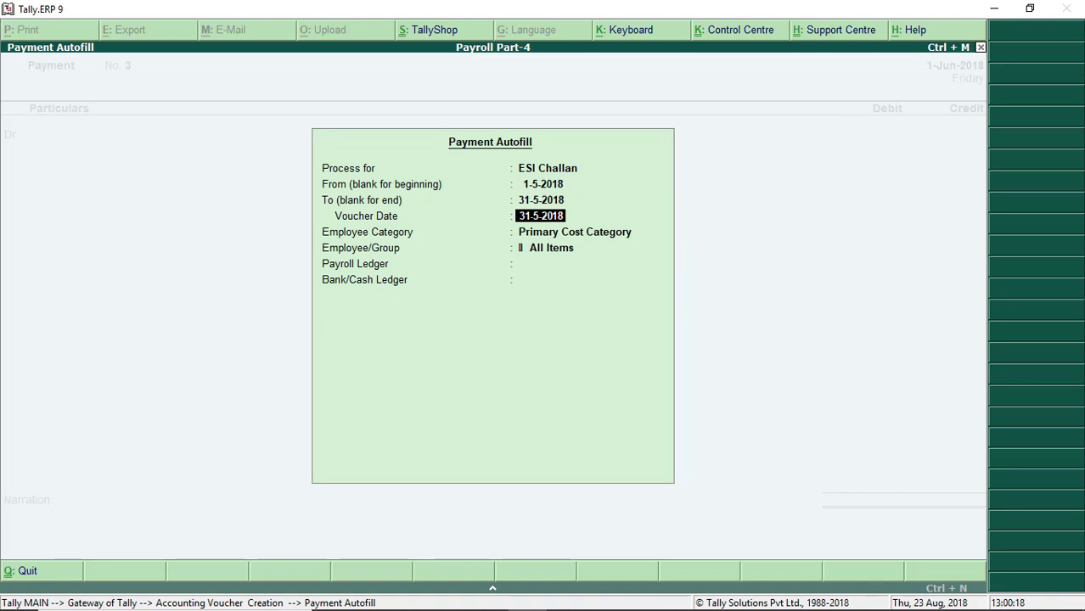
{"action": "type", "text": "1-6"}
{"action": "key", "text": "Return"}
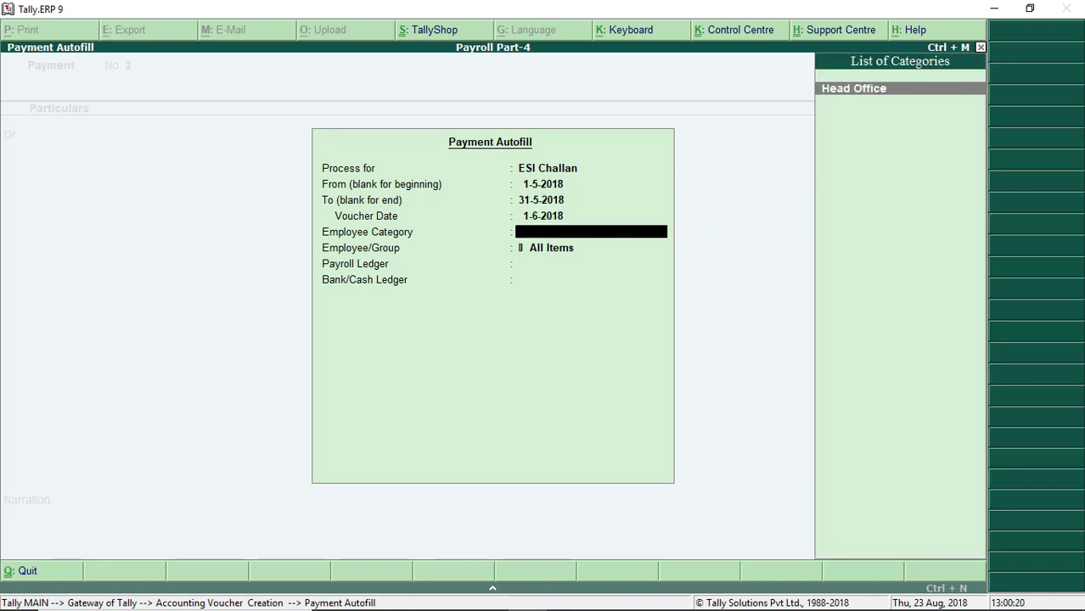
Step: Pick Head Office, All Items, ESI Payable and Sbi Bank, then discard the voucher
{"action": "key", "text": "Return"}
{"action": "key", "text": "Return"}
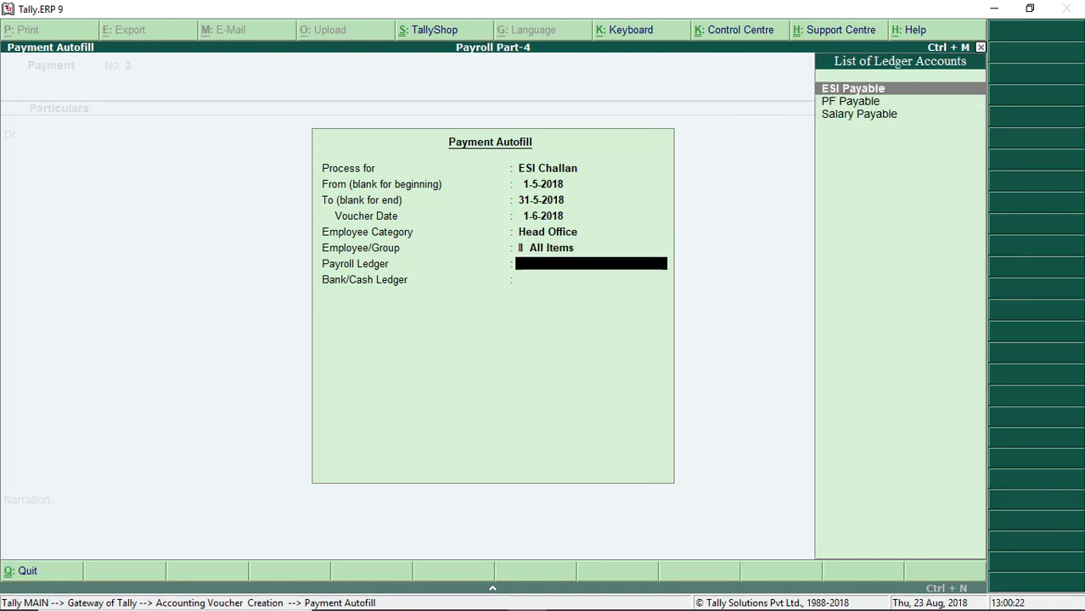
{"action": "key", "text": "Return"}
{"action": "key", "text": "Down"}
{"action": "key", "text": "Return"}
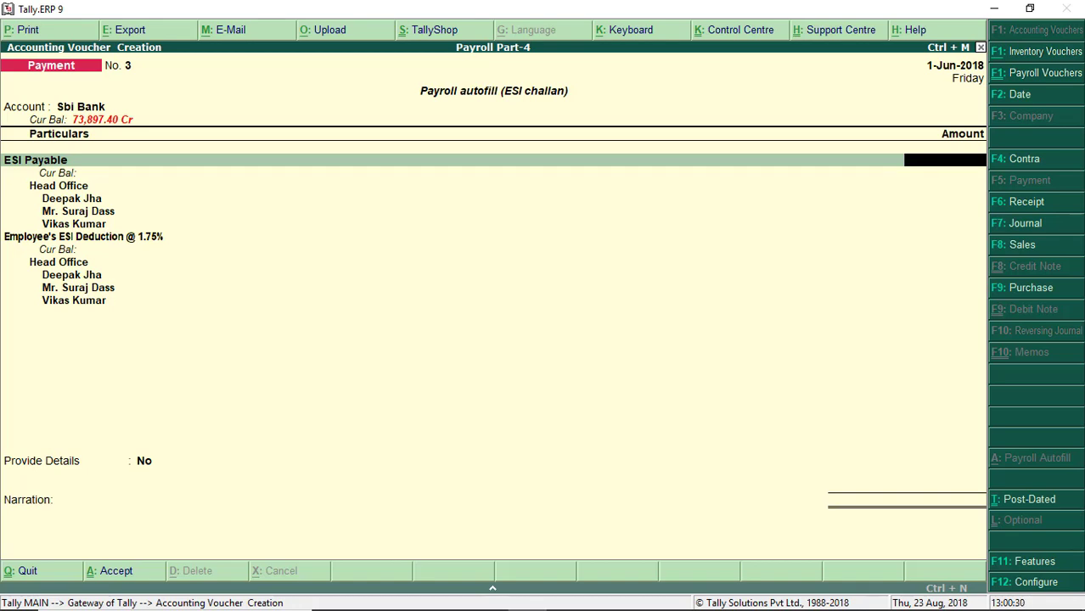
{"action": "key", "text": "Escape"}
{"action": "key", "text": "Return"}
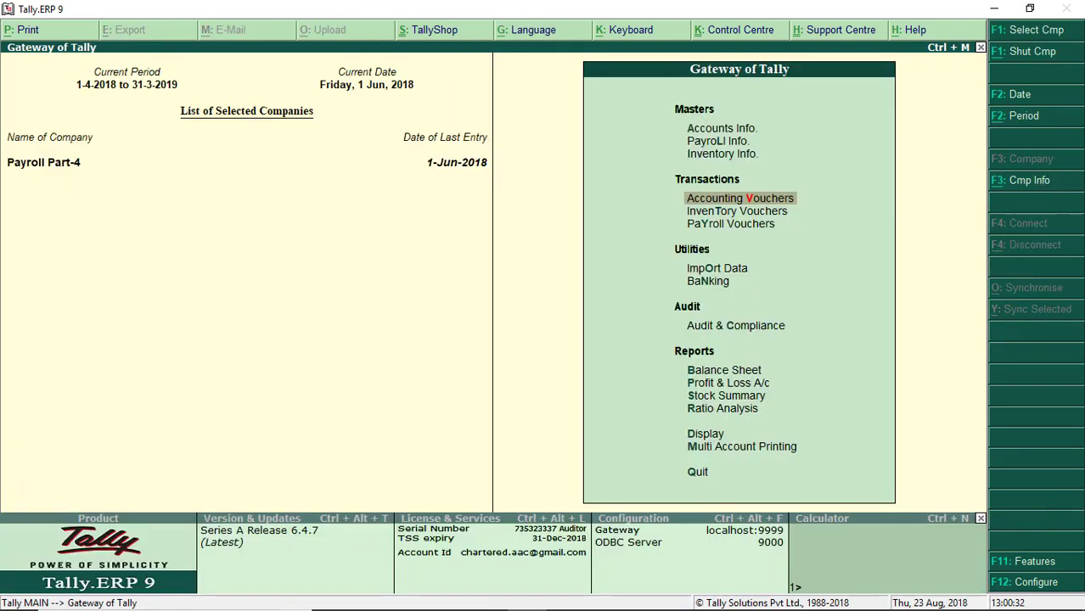
Step: Open Accounting Vouchers and switch to a Journal voucher with F7
{"action": "key", "text": "Return"}
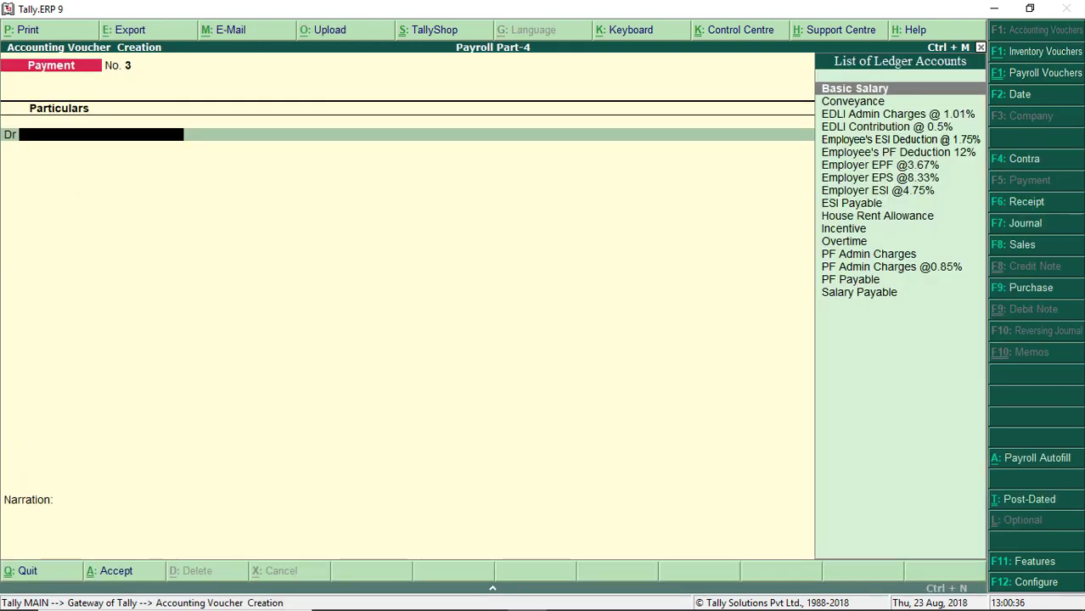
{"action": "key", "text": "F7"}
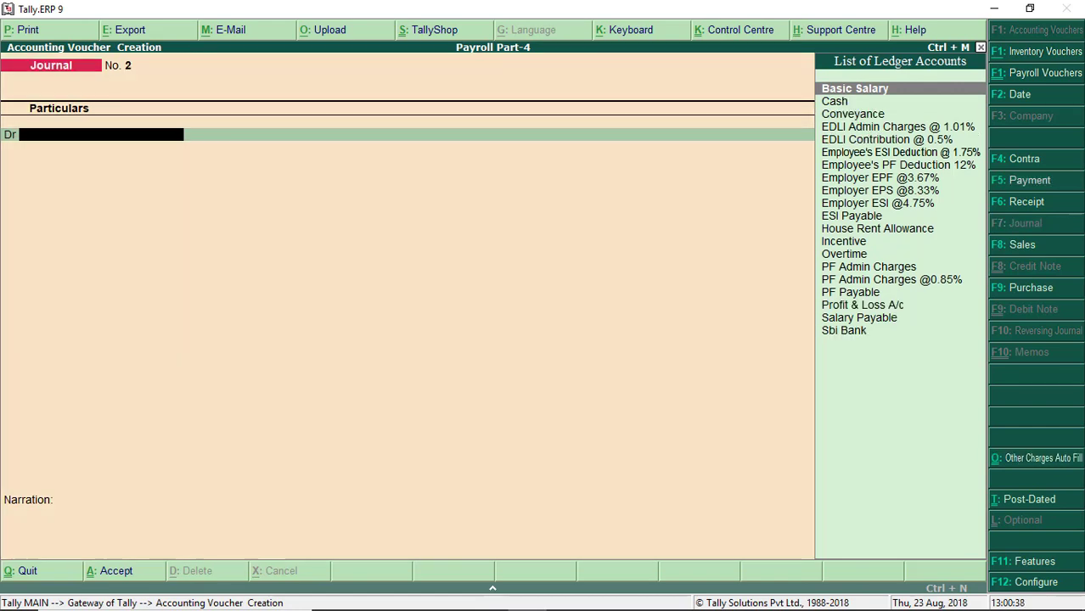